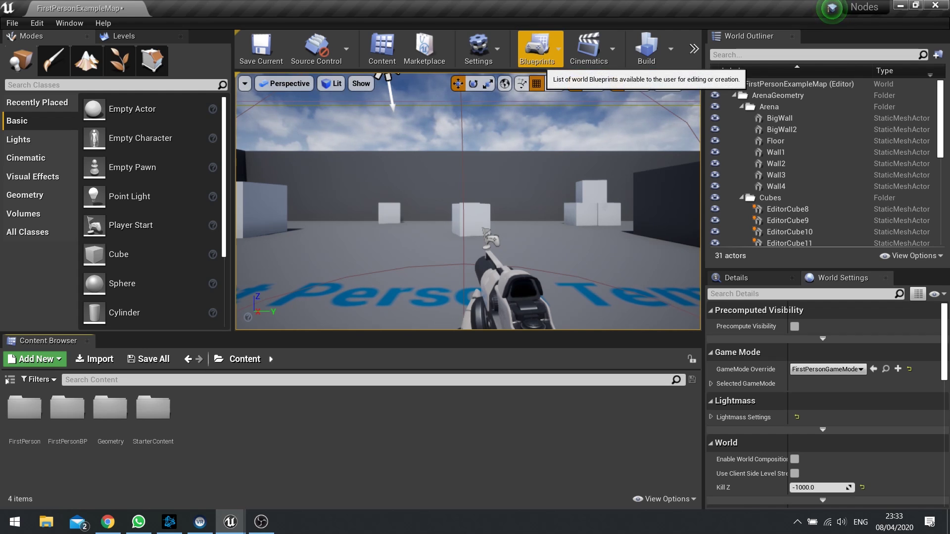
Step: Show the Blueprints toolbar menu containing the Open Level Blueprint option
click(538, 51)
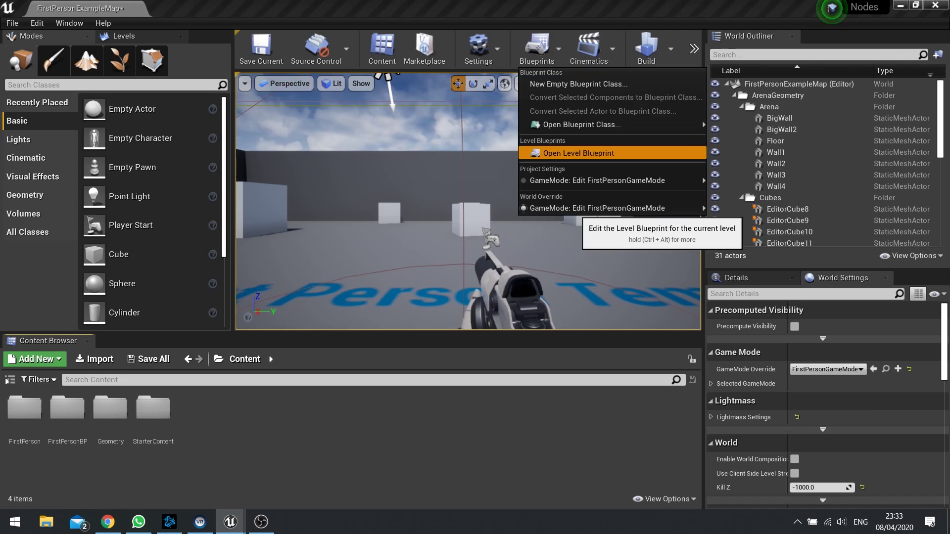
Step: Open the level blueprint and add an Event Tick node to its graph
click(579, 153)
right_click(375, 233)
text(t)
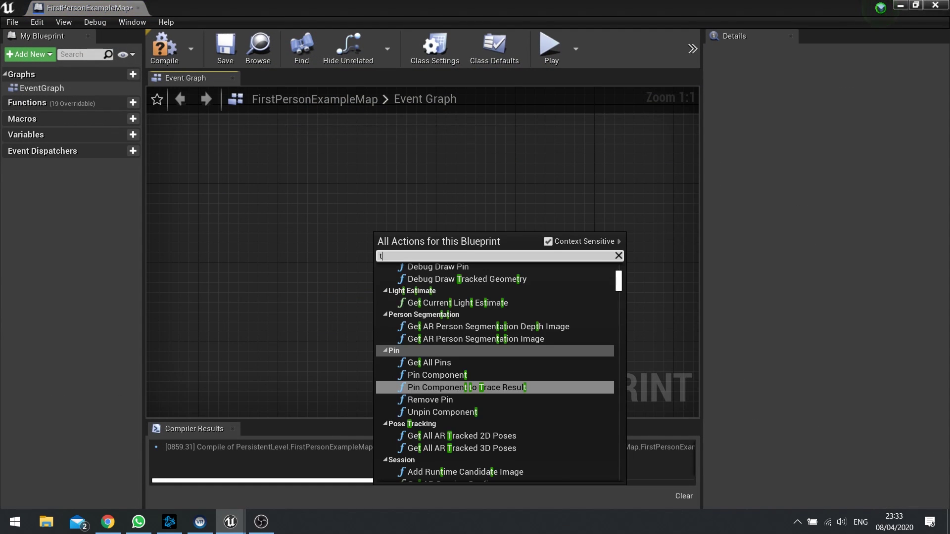
text(ick)
key(Return)
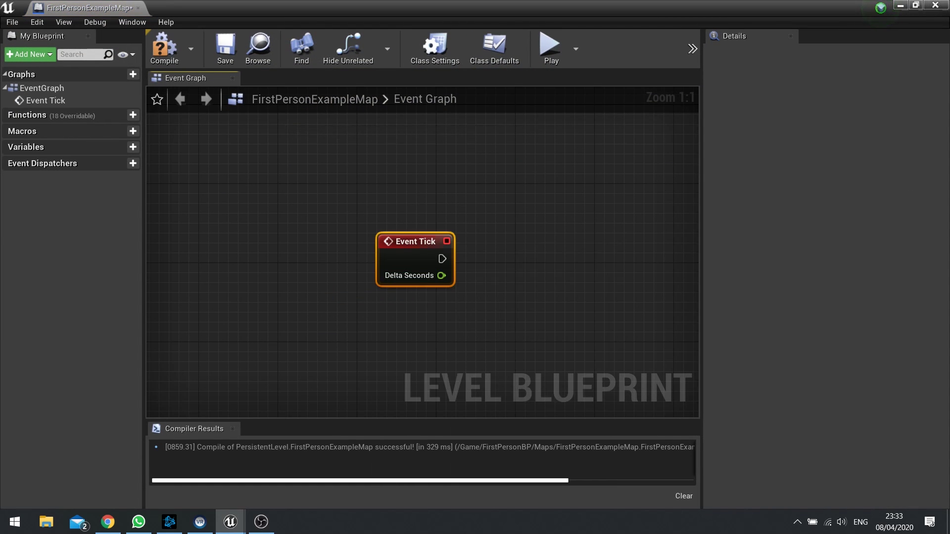
Step: Add a float Lerp node to the event graph beside Event Tick
mouse_move(416, 260)
right_down()
mouse_move(285, 232)
mouse_move(251, 202)
right_up()
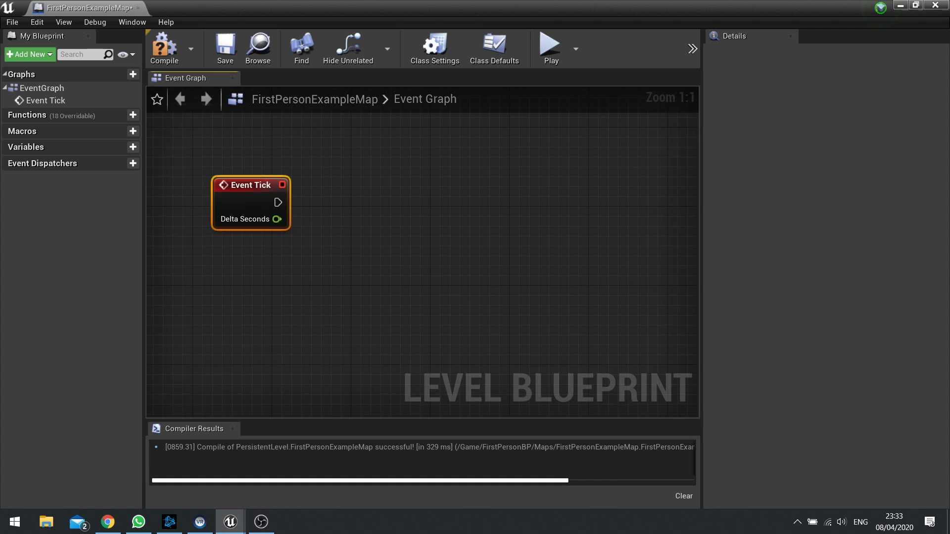
right_click(347, 292)
text(l)
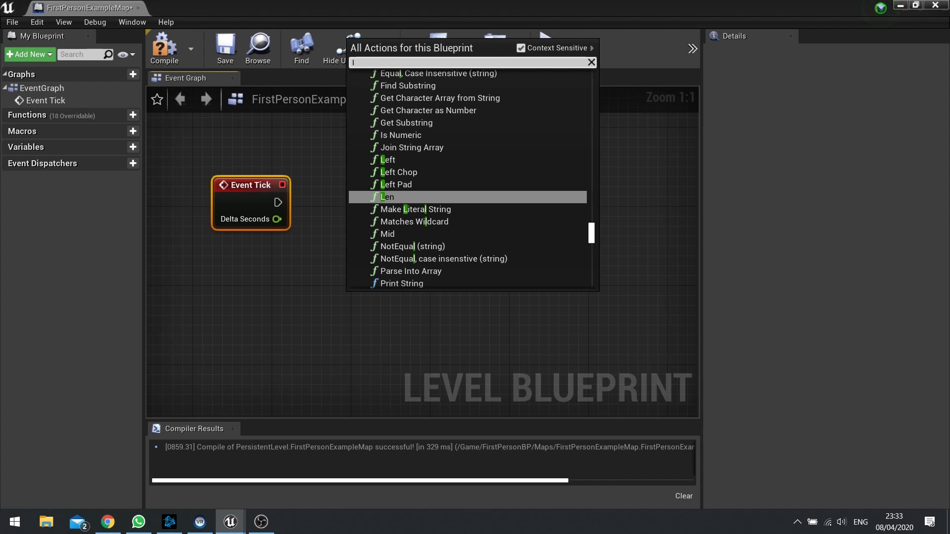
text(erp)
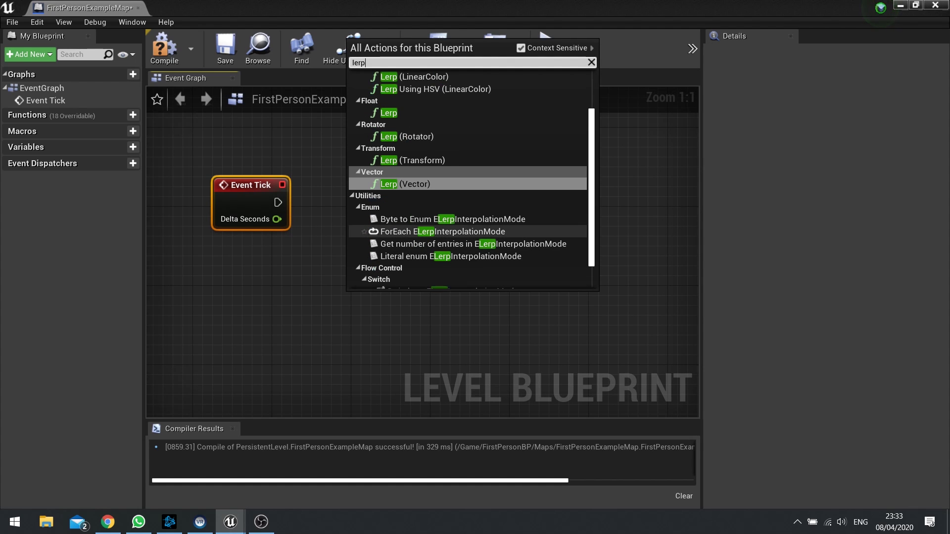
scroll(401, 133, up, 2)
scroll(402, 133, up, 1)
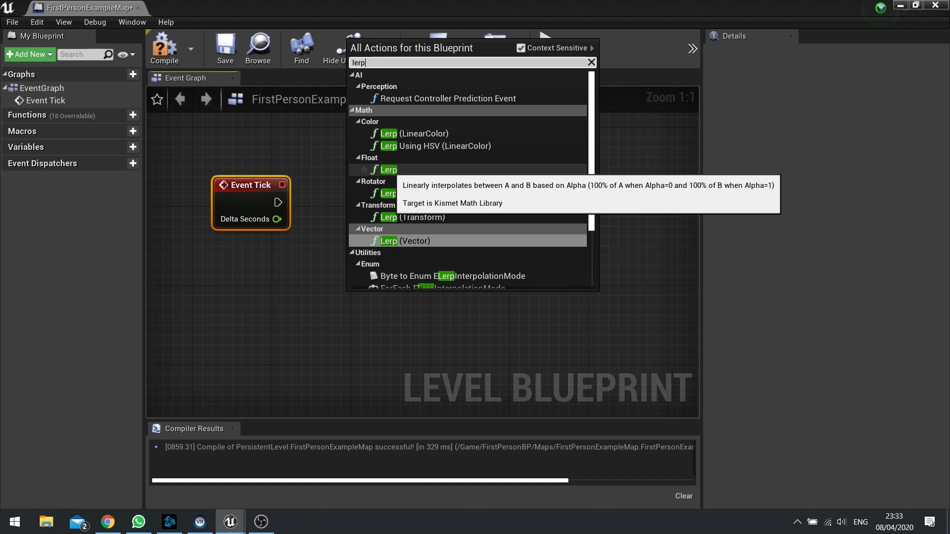
click(400, 169)
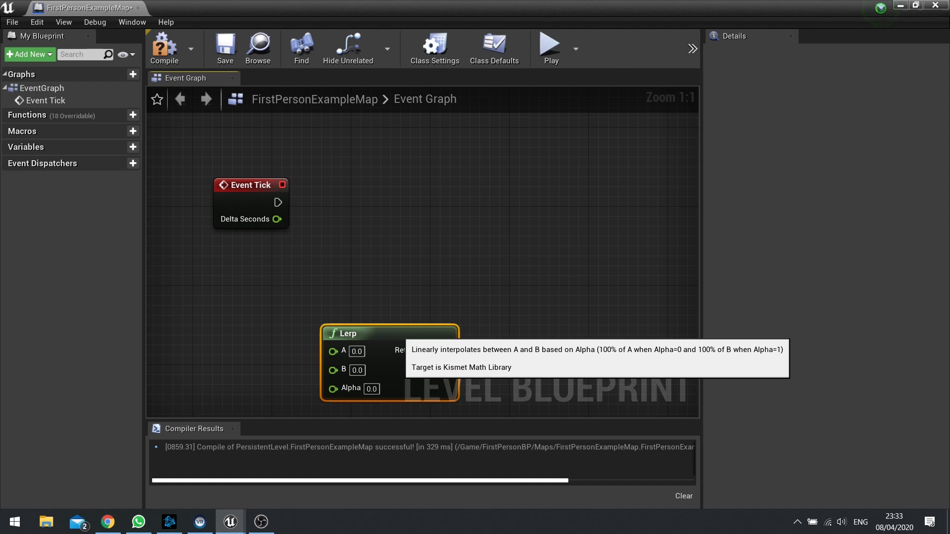
Step: Set the float Lerp node's A to 10.0, B to 20.0 and Alpha to 0.5
right_drag(375, 338, 399, 256)
mouse_move(386, 251)
mouse_down()
mouse_move(376, 221)
mouse_move(406, 230)
mouse_up()
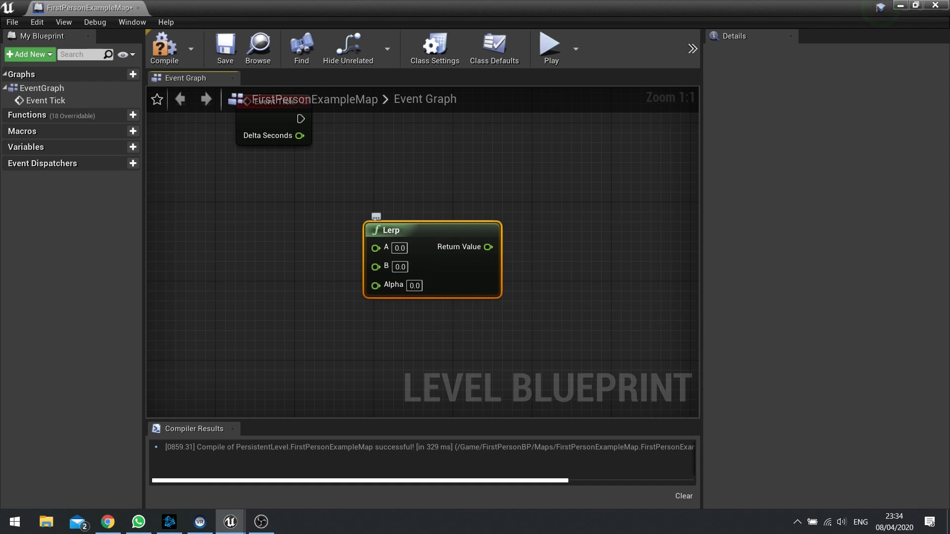
click(399, 248)
click(400, 266)
text(20)
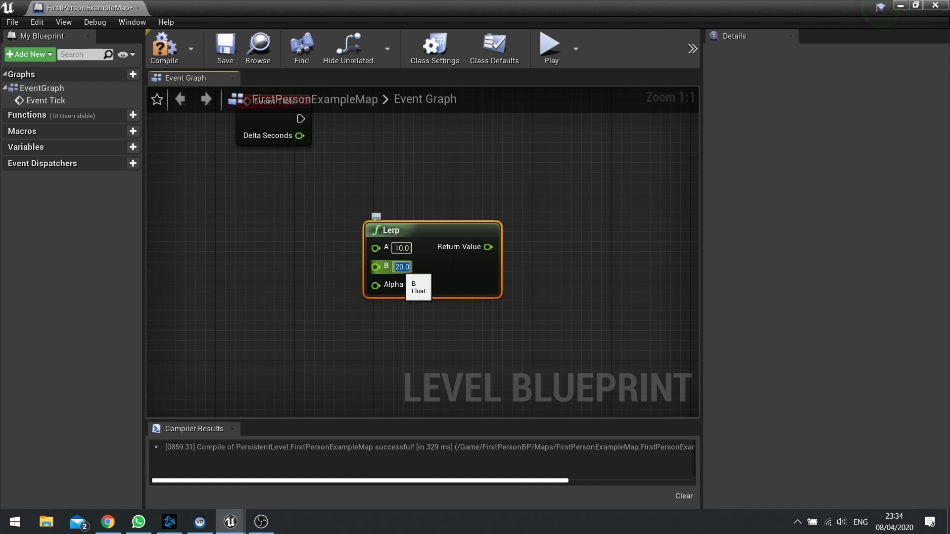
click(412, 286)
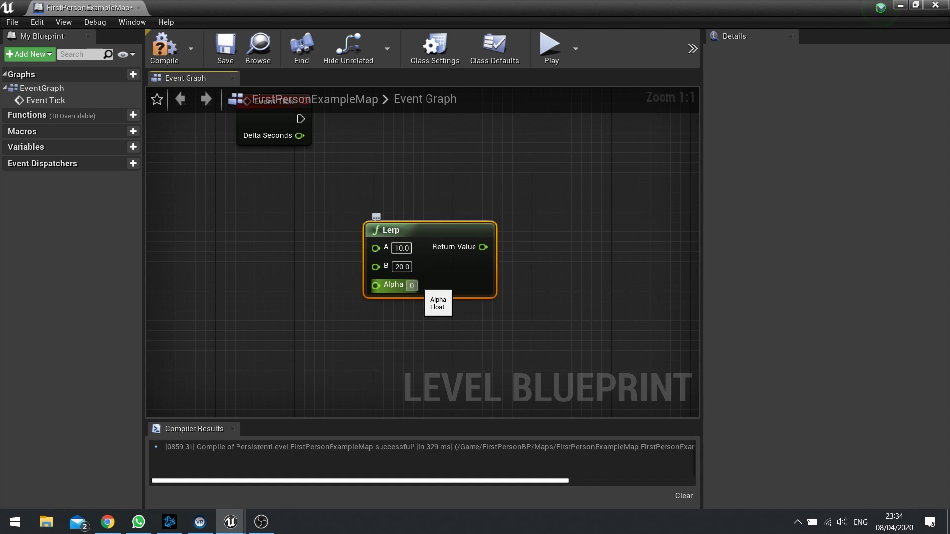
text(.5)
key(Return)
right_drag(414, 287, 402, 317)
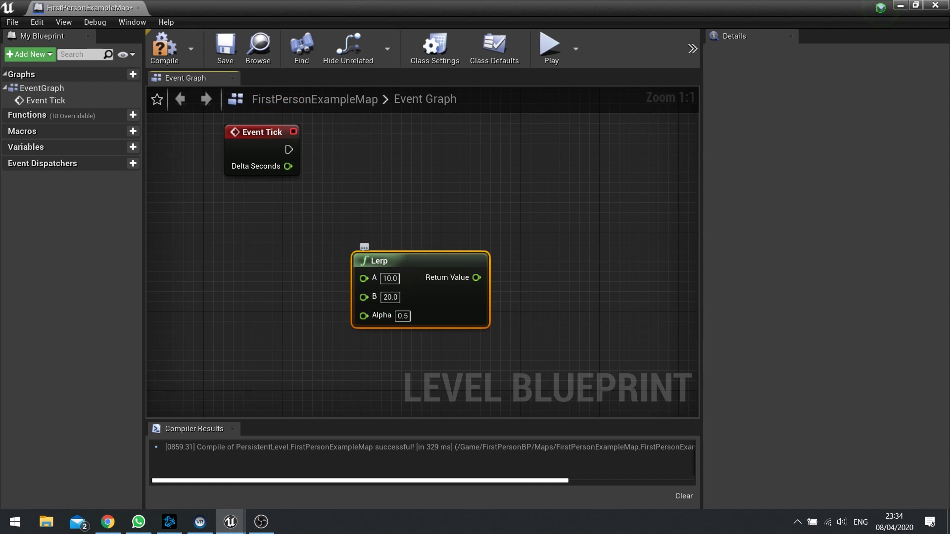
Step: Add a Print String node run by Event Tick, feed it the Lerp result, and compile
click(261, 142)
mouse_move(260, 141)
mouse_down()
mouse_move(406, 191)
mouse_move(579, 186)
mouse_up()
text(prin)
key(Return)
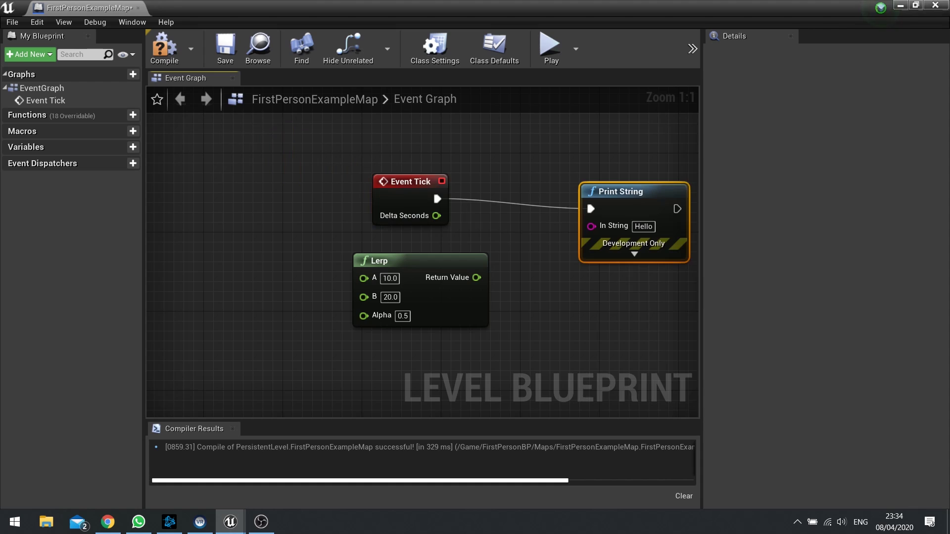
drag(477, 278, 592, 226)
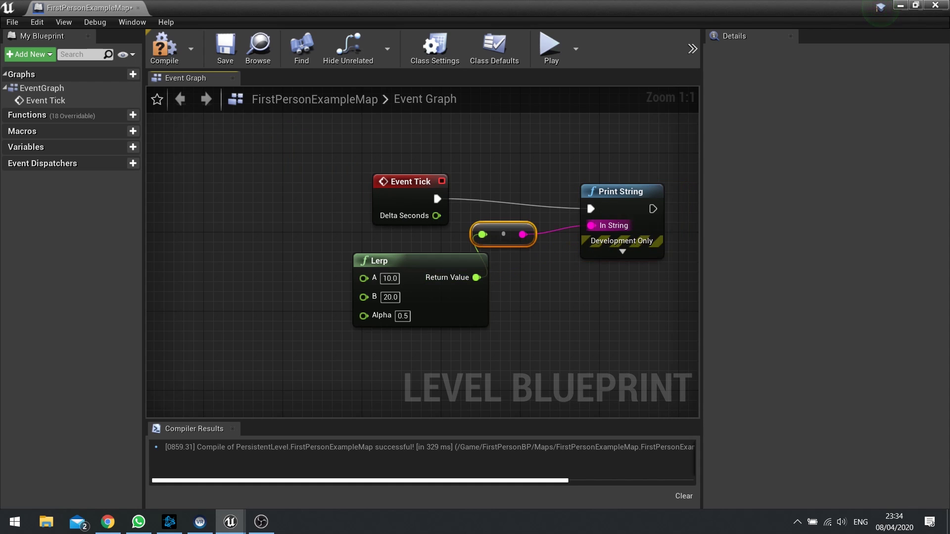
key(F7)
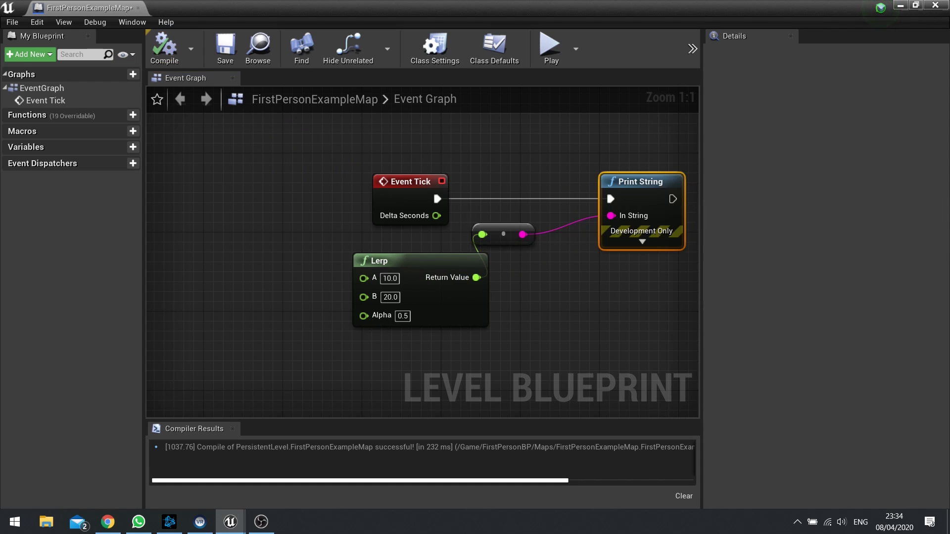
Step: Play-test the level, seeing 15.0 printed repeatedly, then reopen the level blueprint
click(903, 5)
click(692, 48)
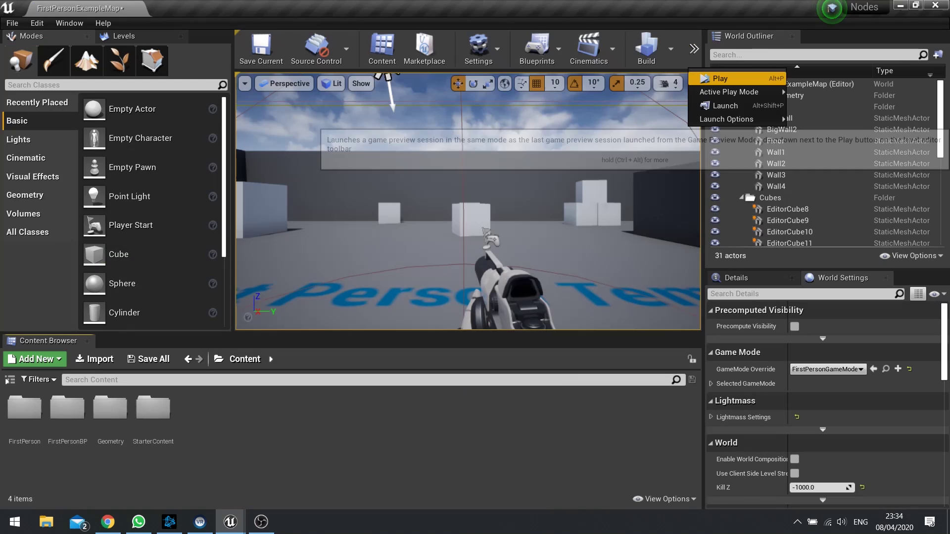
click(713, 77)
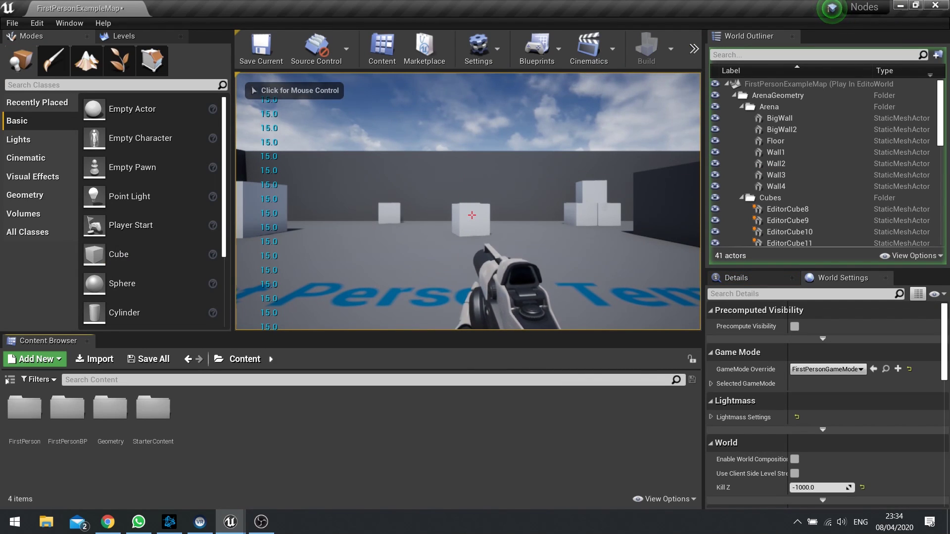
key(Escape)
click(537, 49)
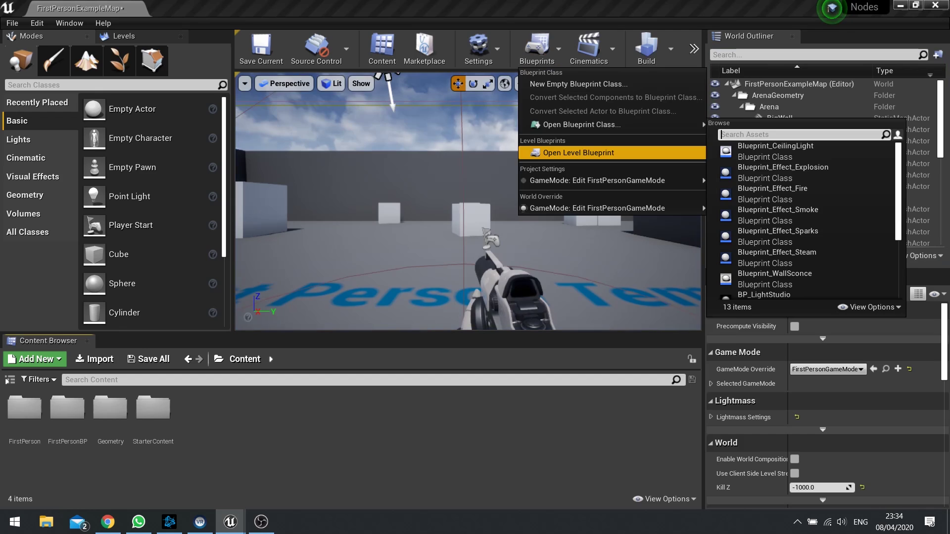
click(579, 151)
drag(457, 294, 408, 322)
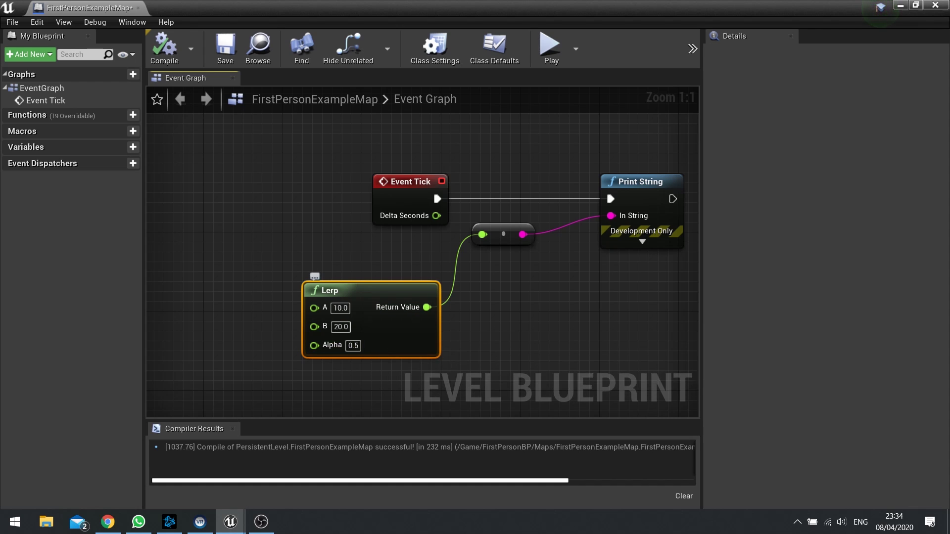
Step: Connect a new Random Float node to the Lerp node's Alpha input
right_drag(404, 254, 500, 220)
drag(509, 167, 438, 171)
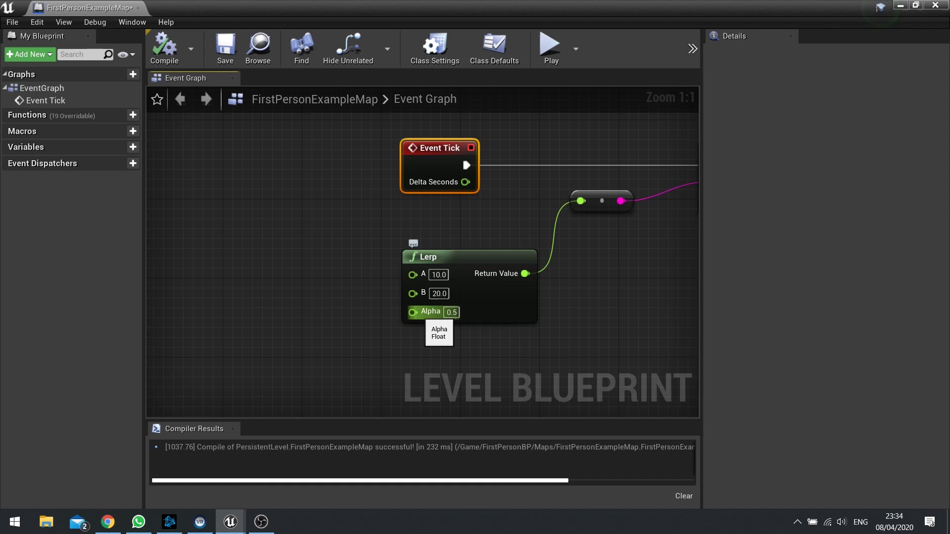
drag(413, 311, 336, 327)
text(r)
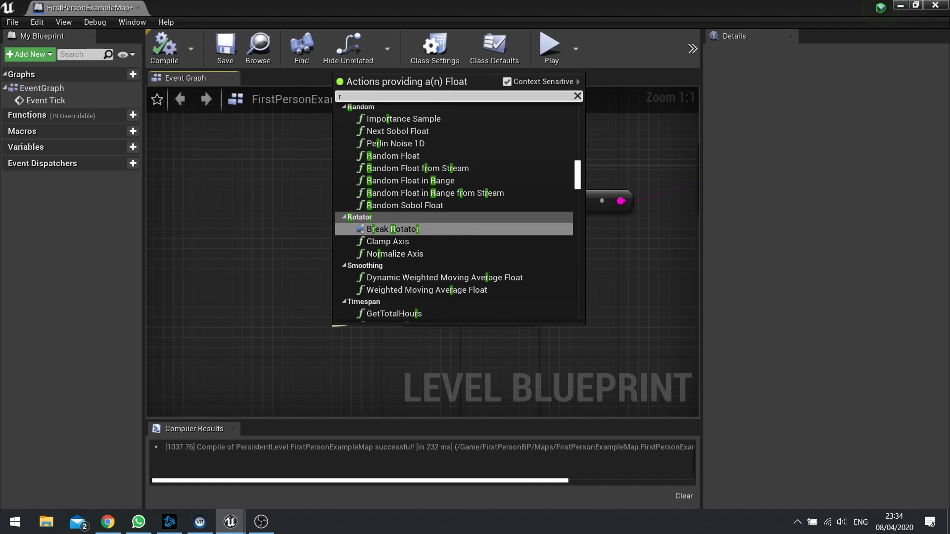
text(andom)
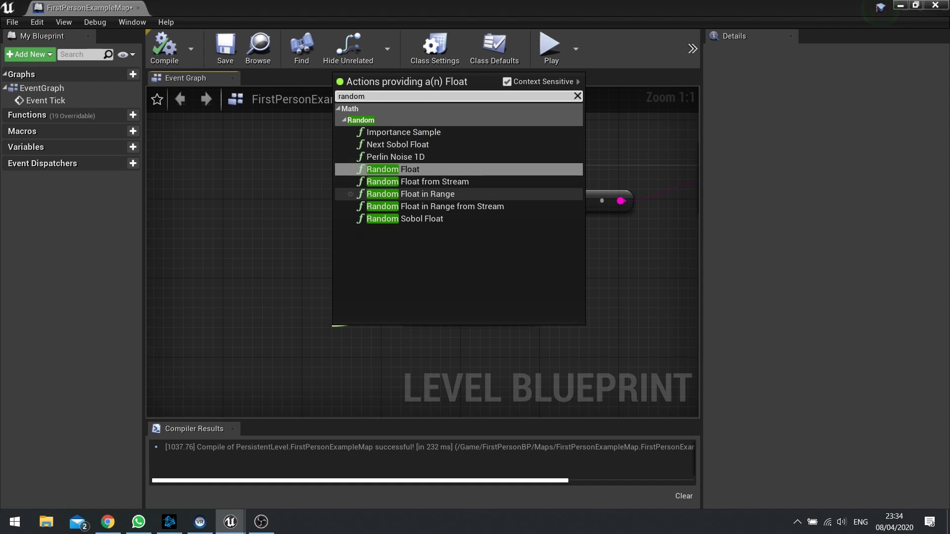
click(394, 170)
mouse_move(318, 326)
mouse_down()
mouse_move(287, 317)
mouse_move(300, 309)
mouse_up()
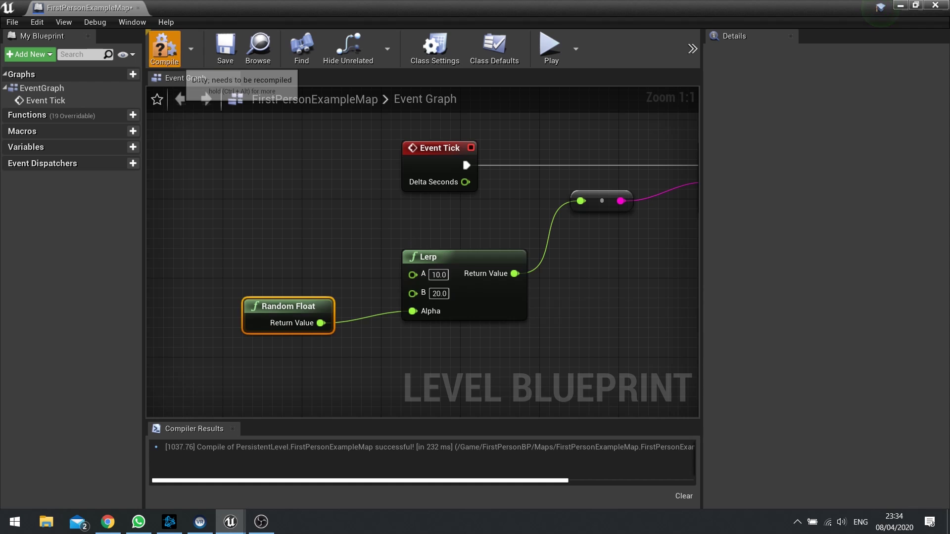
Step: Recompile and play-test, seeing varying values between 10 and 20, then return to the blueprint
click(164, 48)
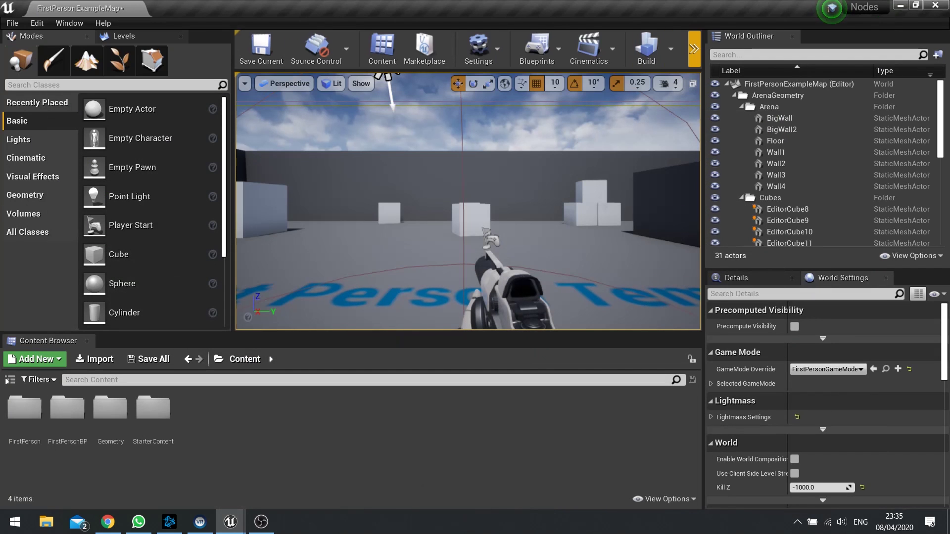
click(694, 48)
click(724, 74)
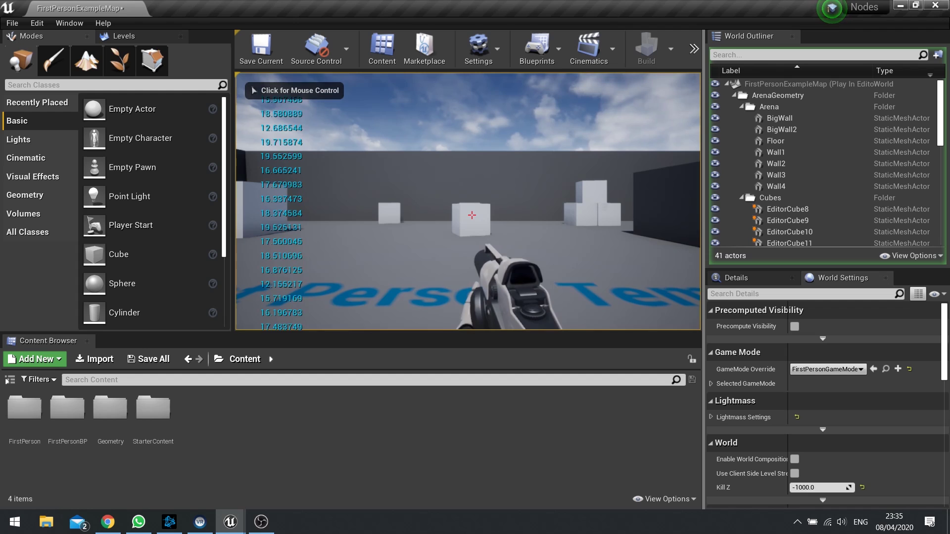
key(Escape)
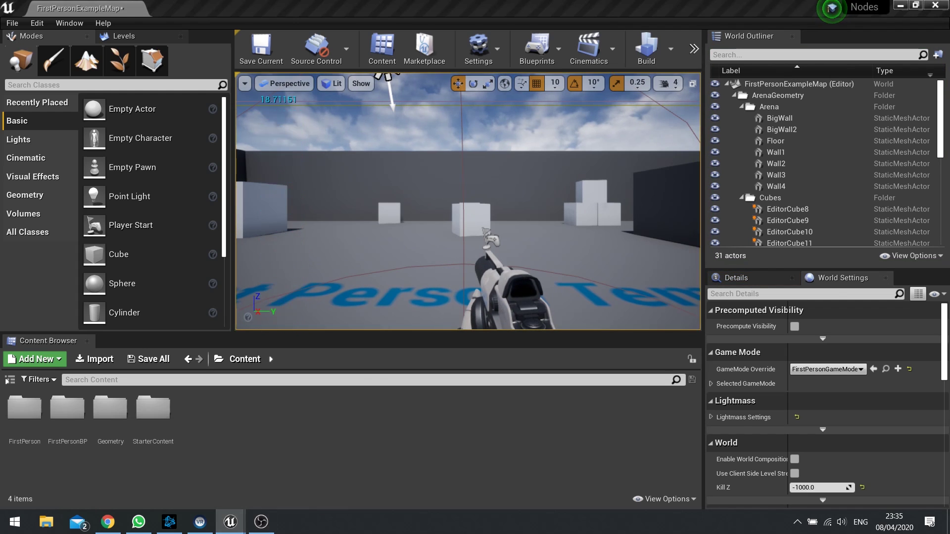
mouse_move(230, 522)
click(297, 468)
drag(288, 306, 308, 355)
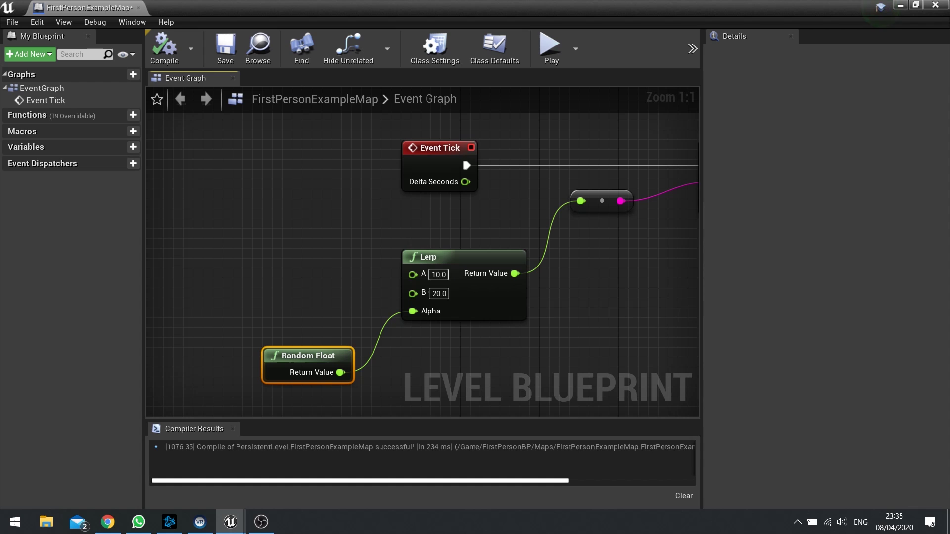
Step: Add a Lerp (Rotator) node by mistake and delete it
right_drag(461, 158, 313, 152)
right_click(449, 310)
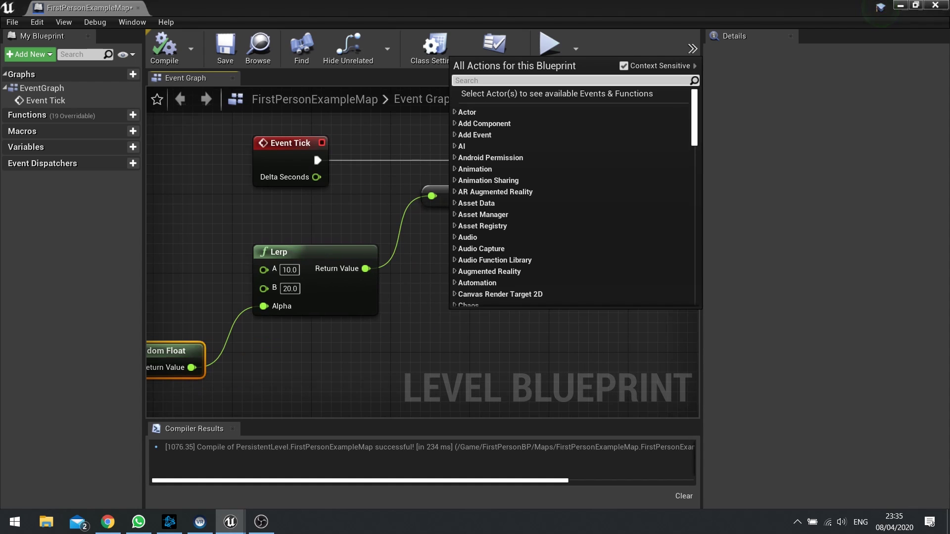
text(lerp)
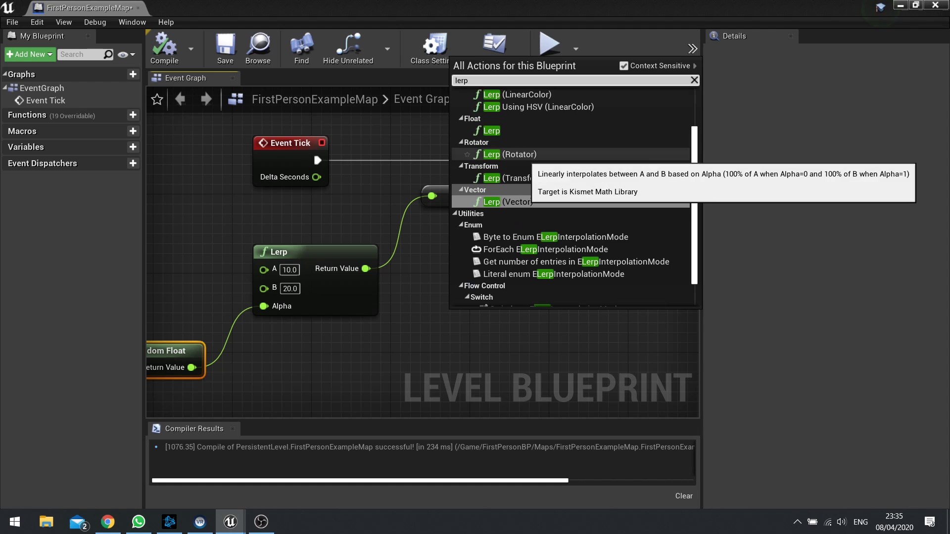
click(509, 155)
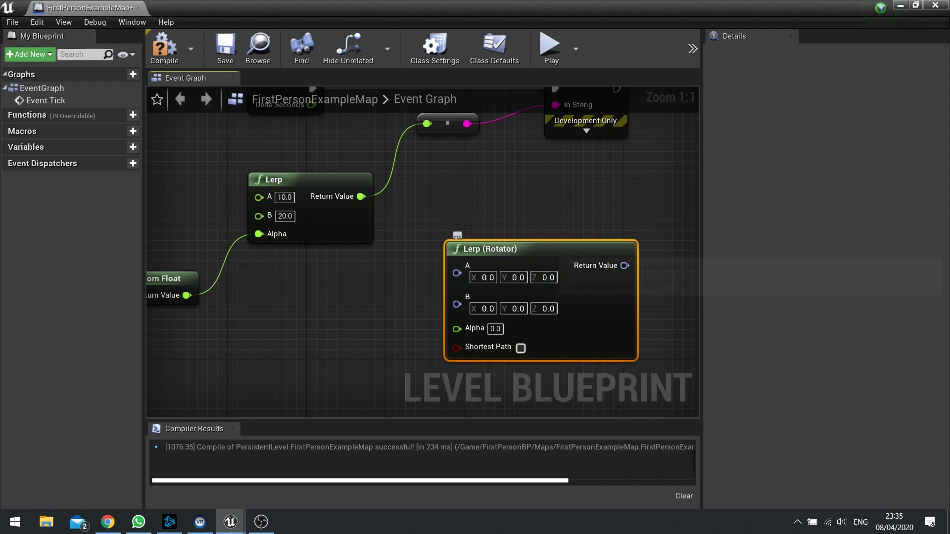
key(Delete)
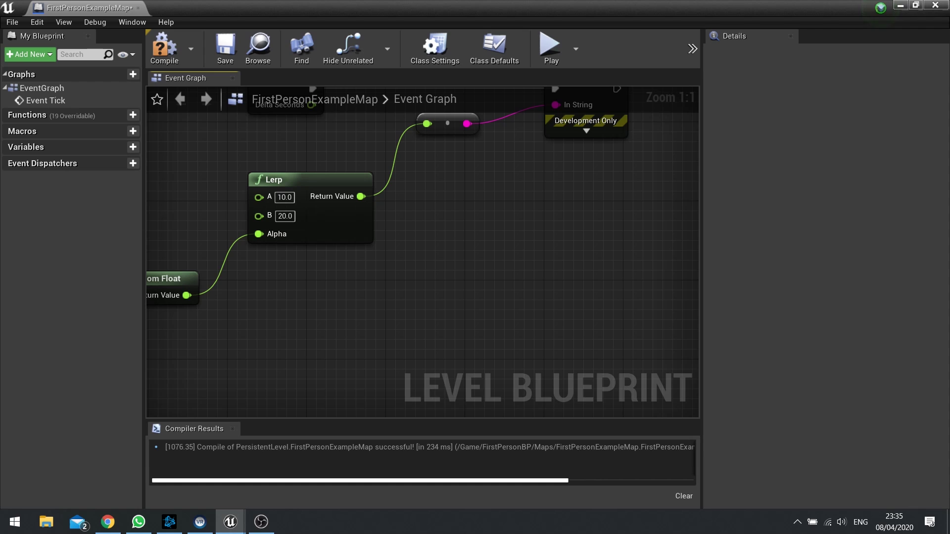
Step: Add a Lerp (Vector) node and place it under the float Lerp
right_click(530, 251)
text(le)
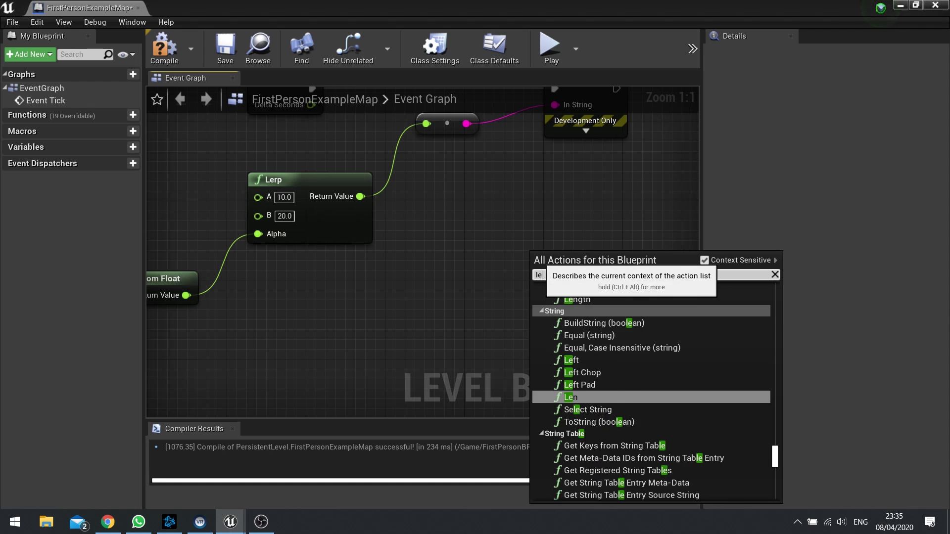
text(rp)
key(Return)
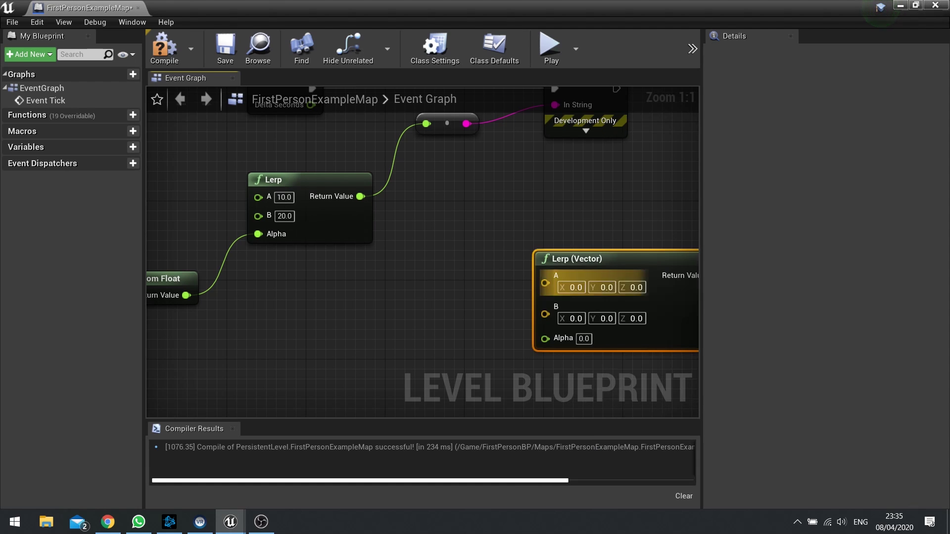
drag(690, 274, 543, 294)
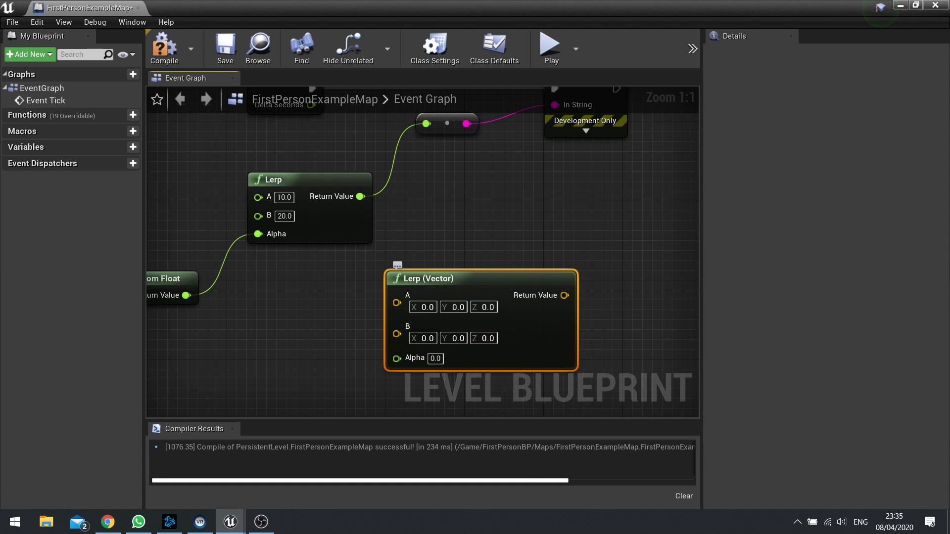
drag(445, 278, 468, 295)
Step: Delete the Lerp (Vector) node, rearrange the Lerp and Random Float nodes, and compile
right_drag(394, 272, 400, 227)
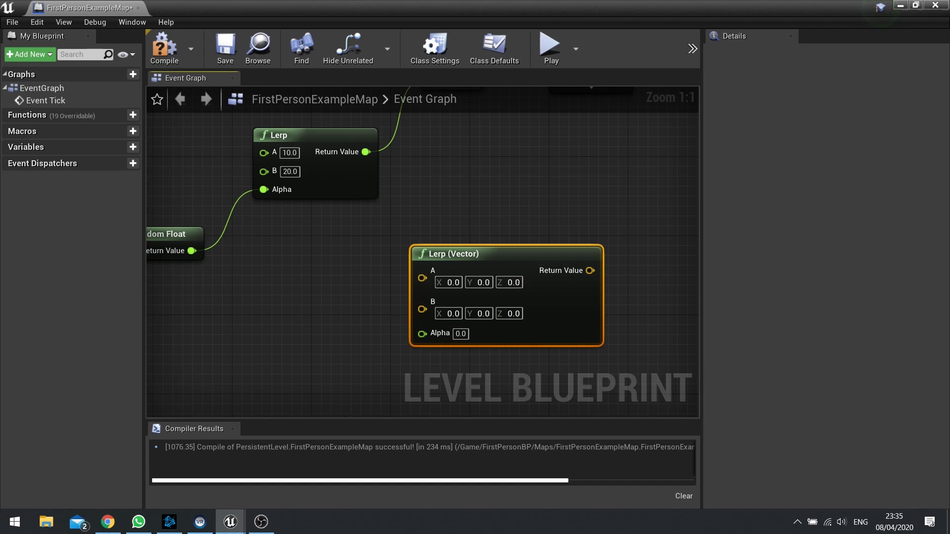
key(Delete)
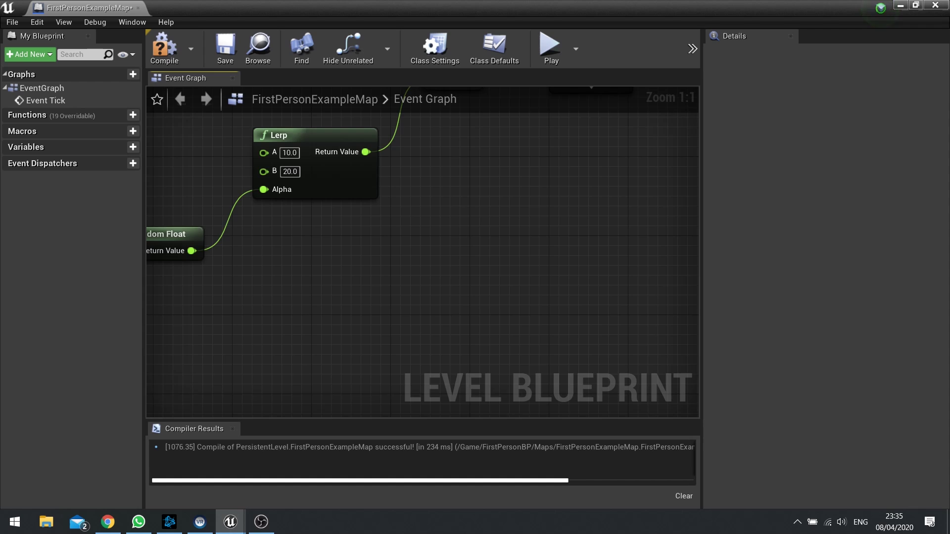
scroll(511, 404, down, 2)
scroll(512, 404, down, 2)
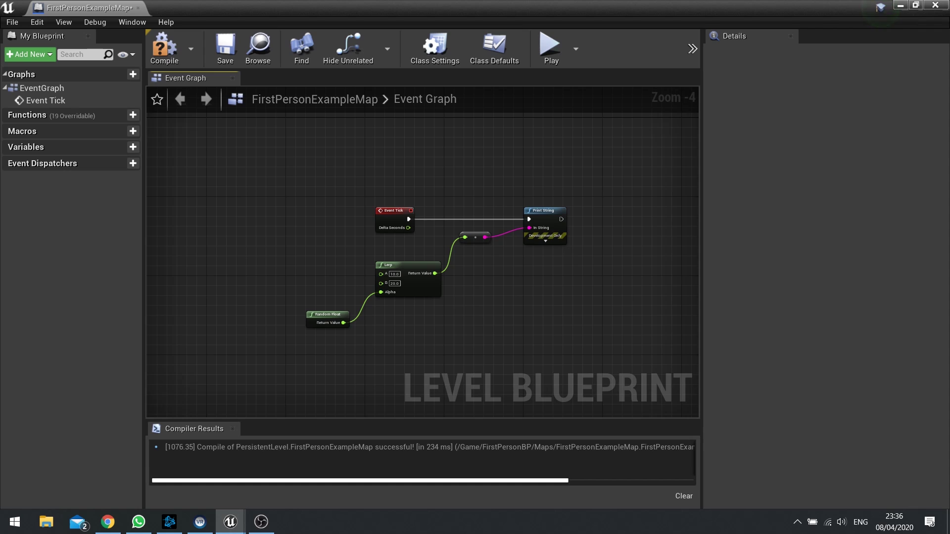
scroll(412, 306, up, 1)
scroll(412, 306, up, 2)
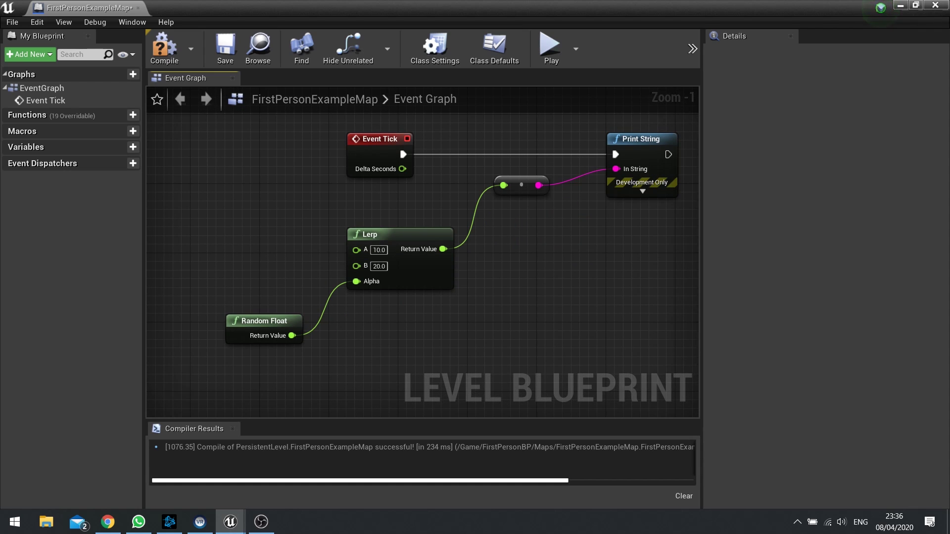
drag(391, 235, 416, 216)
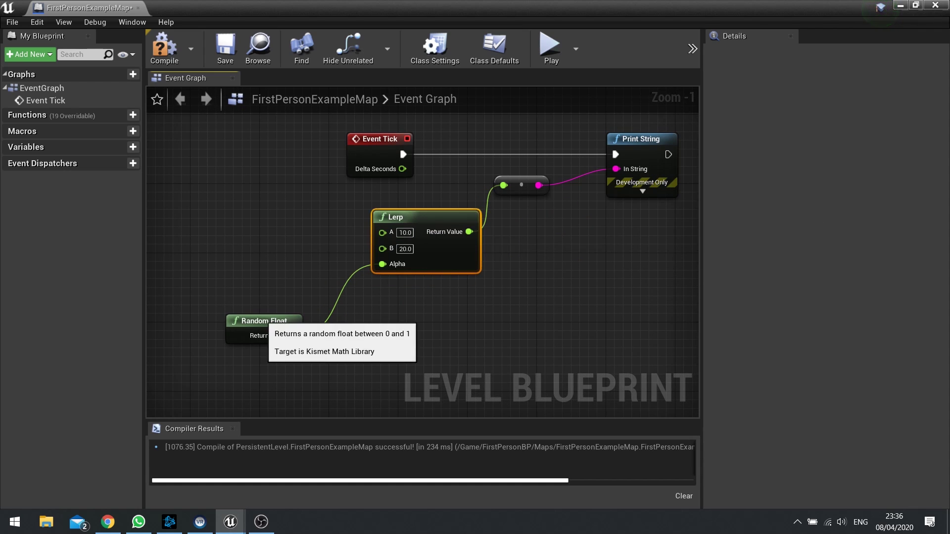
drag(260, 321, 294, 294)
drag(430, 218, 414, 219)
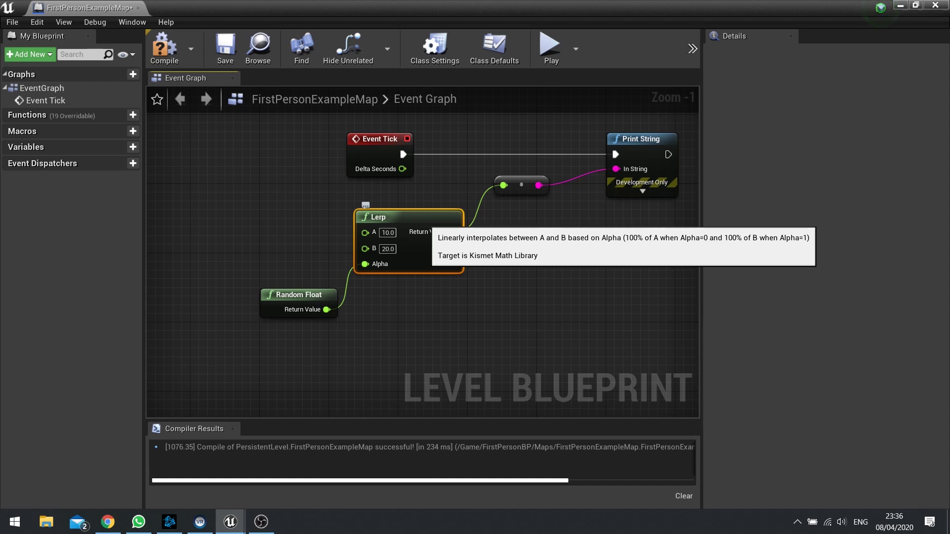
key(F7)
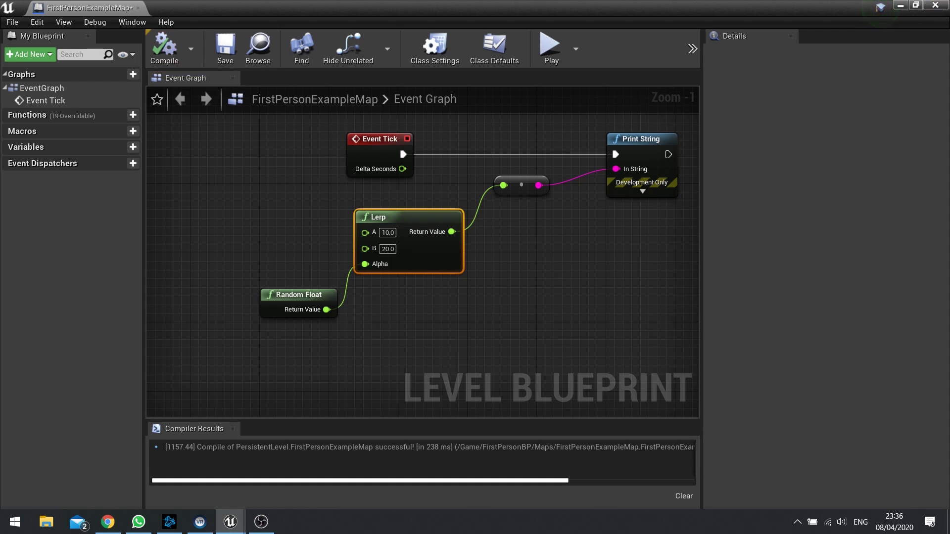
Step: Delete every node from the level blueprint graph and close its window
drag(253, 123, 616, 327)
key(Delete)
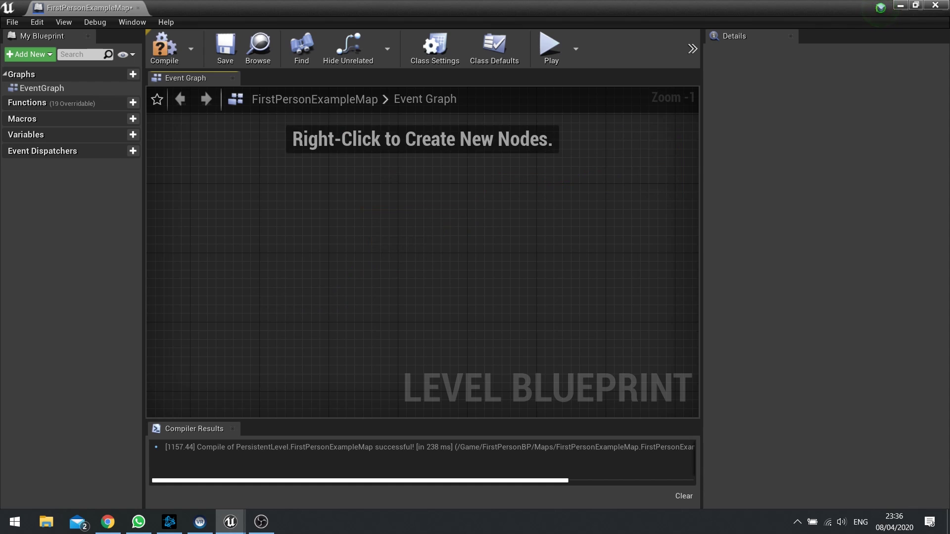
click(936, 6)
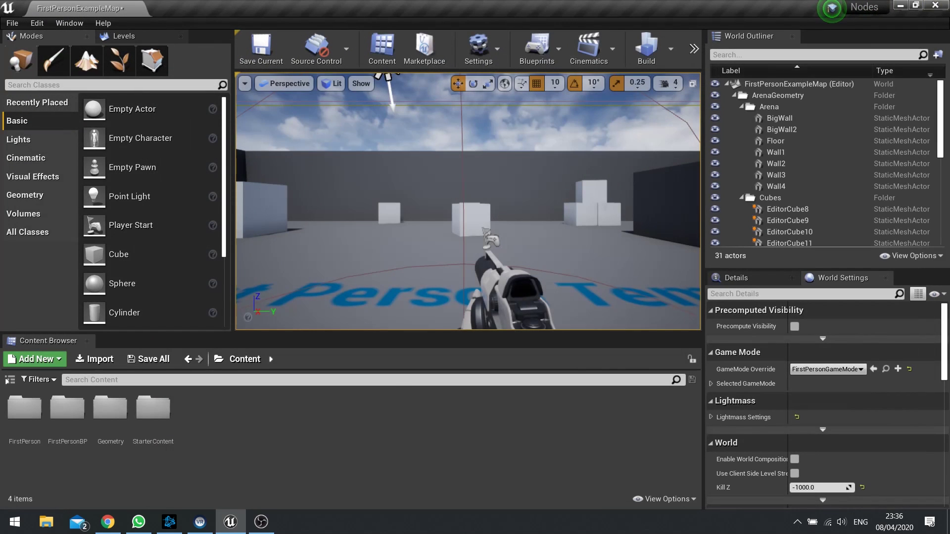
Step: Create a new material asset named NewMaterial in the Content Browser
right_click(295, 416)
click(336, 252)
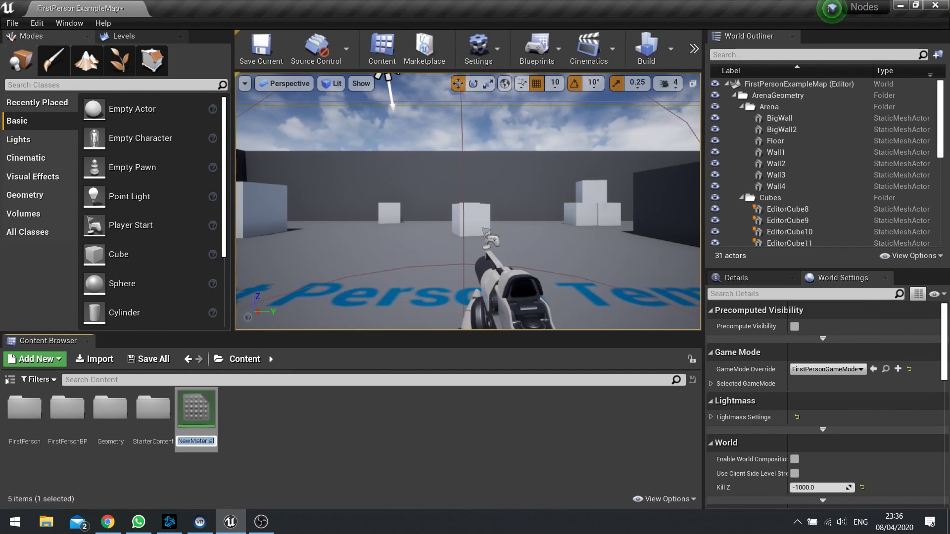
key(Return)
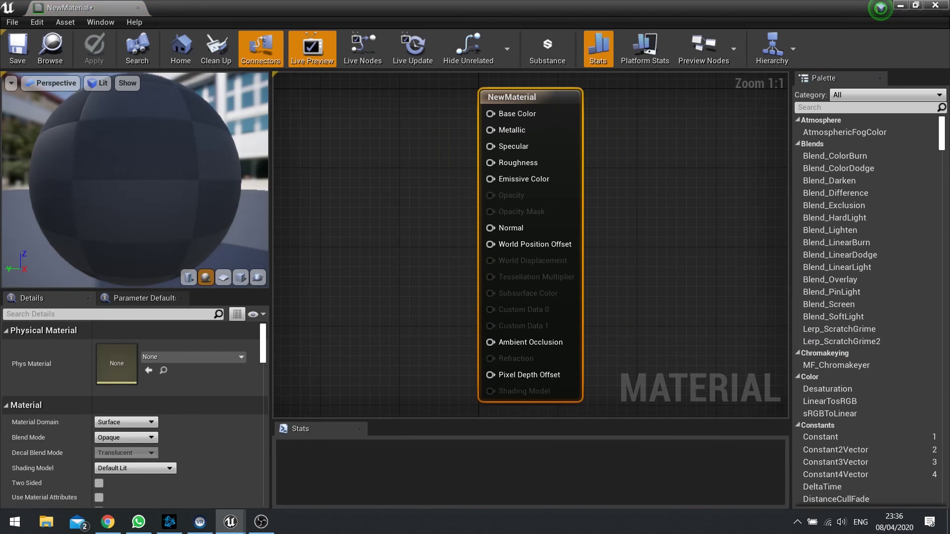
Step: Add a Math > LinearInterpolate node to NewMaterial and position it in the graph
right_drag(297, 186, 356, 210)
right_click(356, 210)
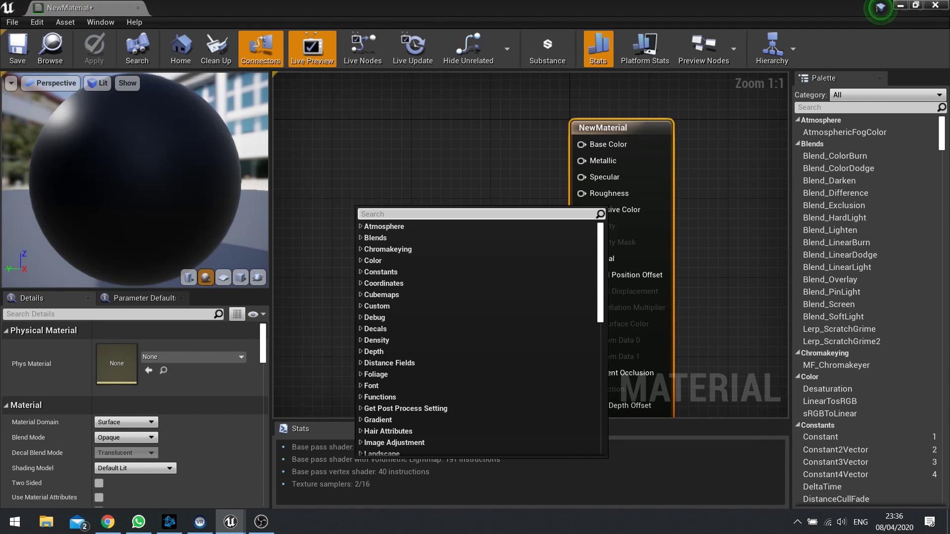
text(lerp)
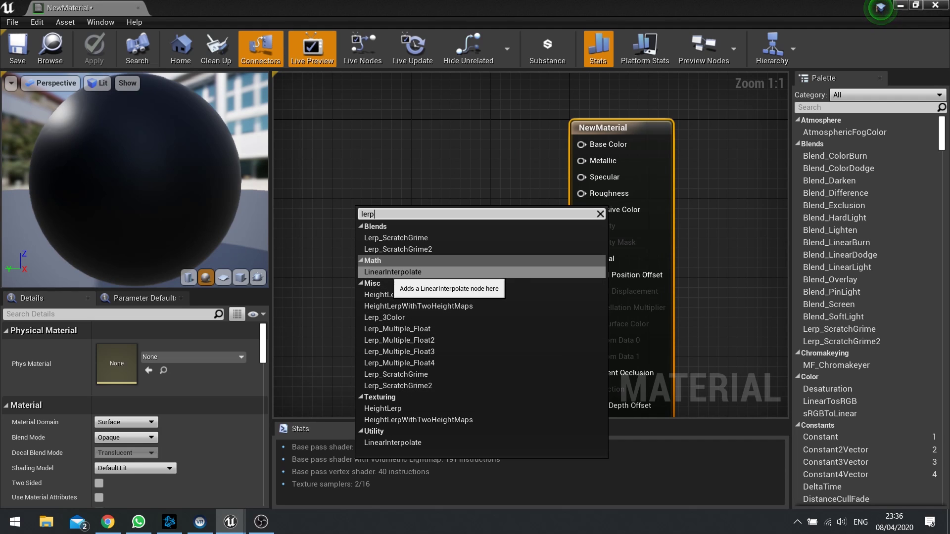
click(394, 272)
right_drag(364, 247, 453, 252)
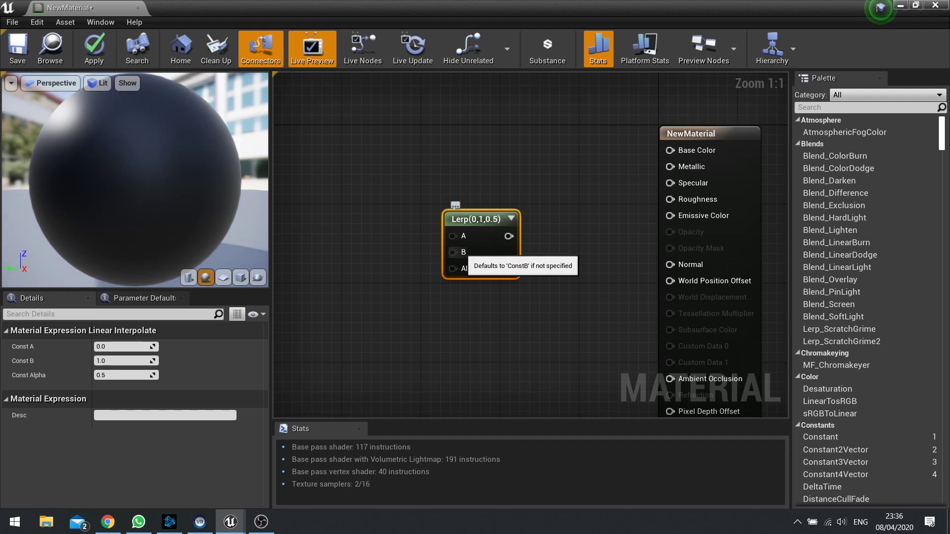
drag(479, 256, 407, 236)
right_drag(401, 274, 557, 333)
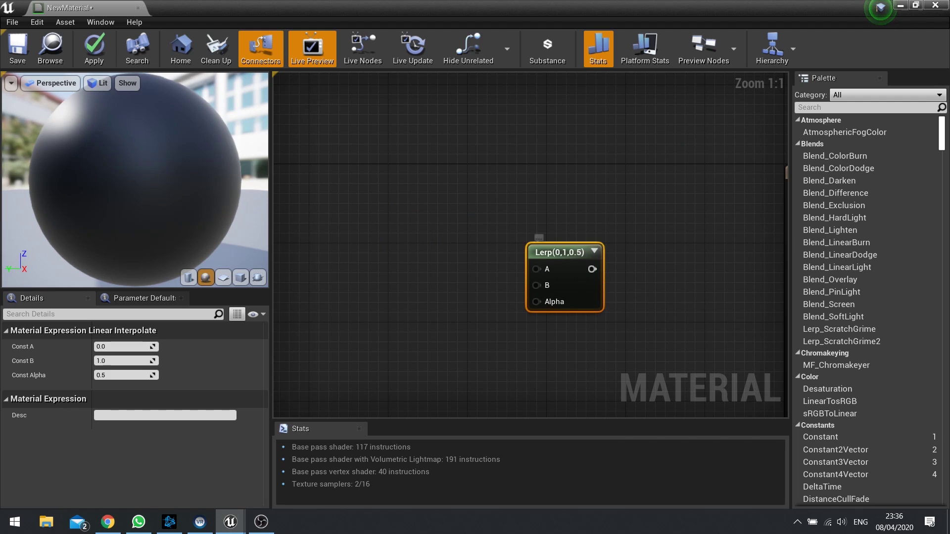
Step: Add two constant colour nodes and make the first one red
click(446, 335)
click(421, 148)
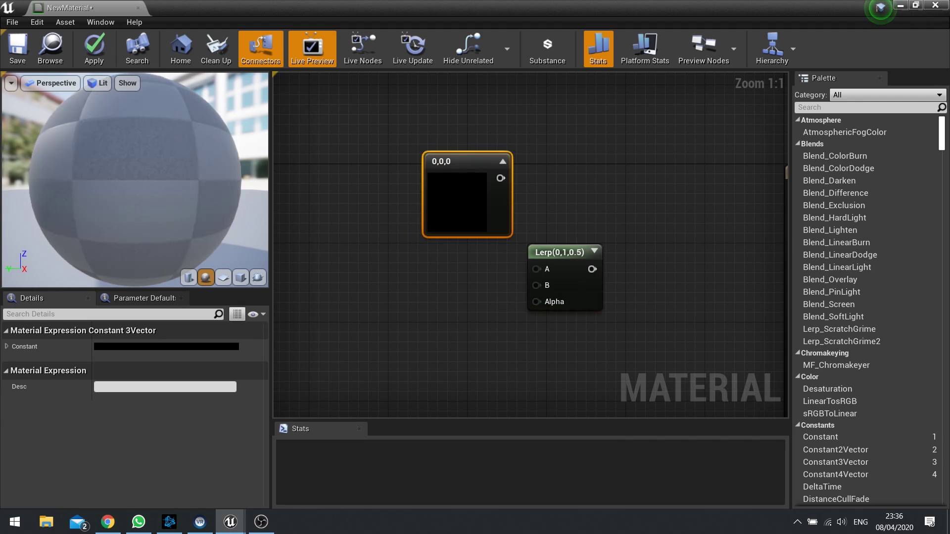
click(369, 247)
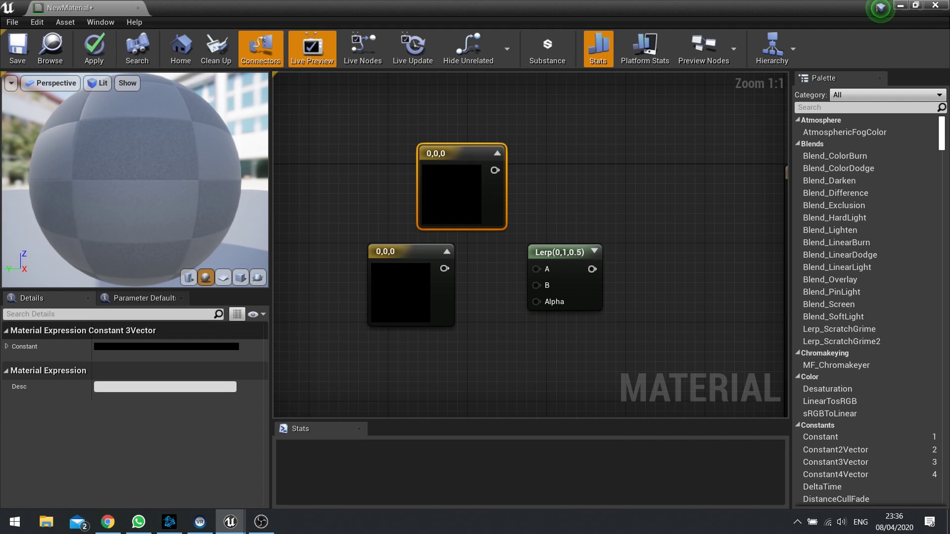
click(166, 346)
drag(297, 365, 311, 364)
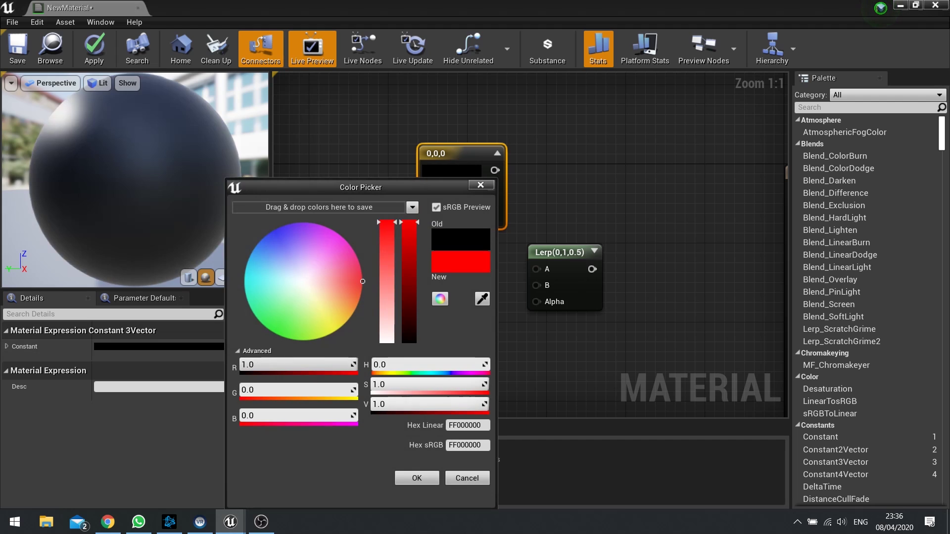
click(416, 478)
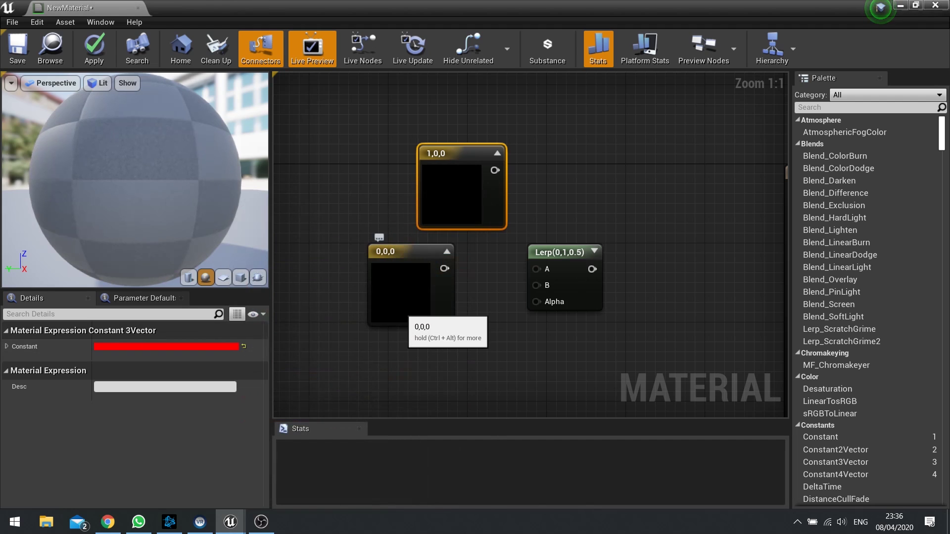
Step: Set the second constant node's colour to green
click(404, 308)
click(149, 346)
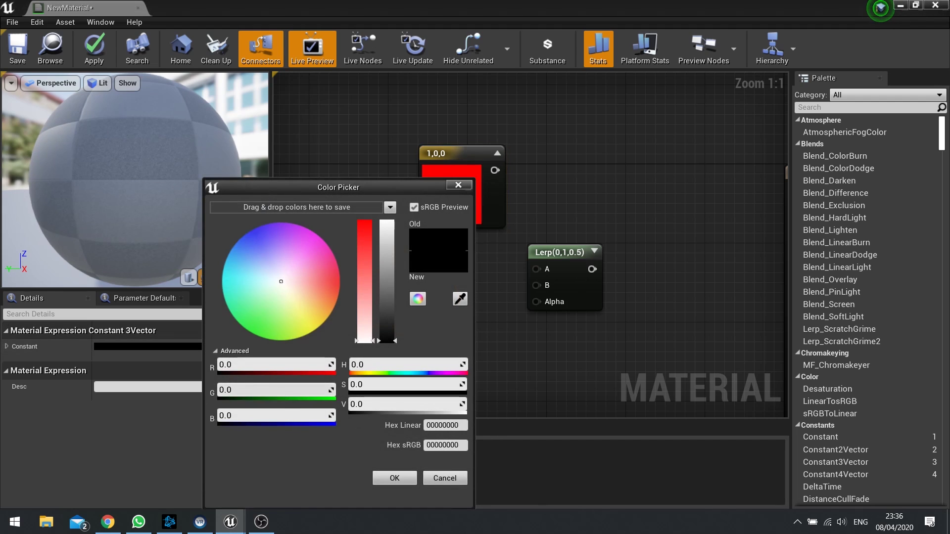
drag(275, 389, 336, 390)
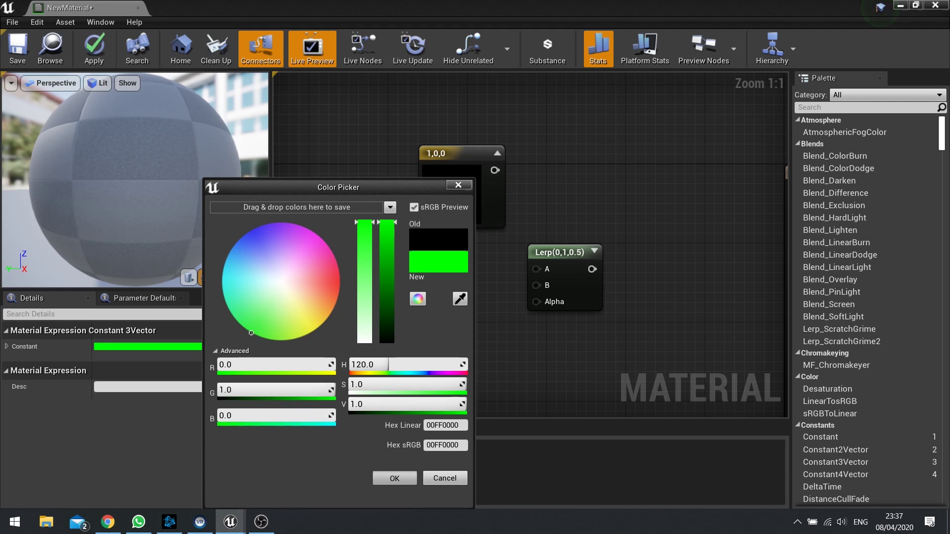
click(395, 479)
Step: Wire the green and red constants into the Lerp, and the Lerp into Base Color
mouse_move(405, 253)
mouse_down()
mouse_move(330, 253)
mouse_move(538, 286)
mouse_up()
drag(494, 170, 536, 269)
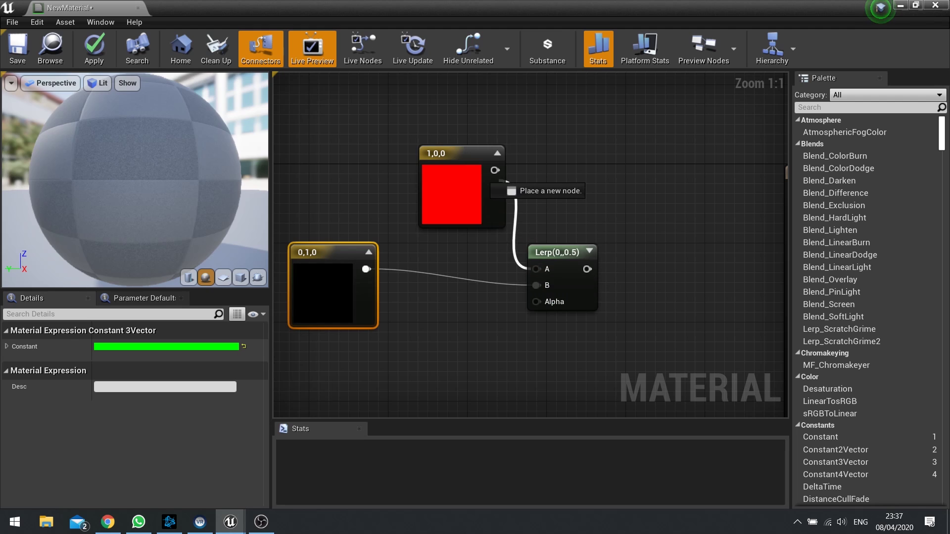
drag(424, 206, 362, 204)
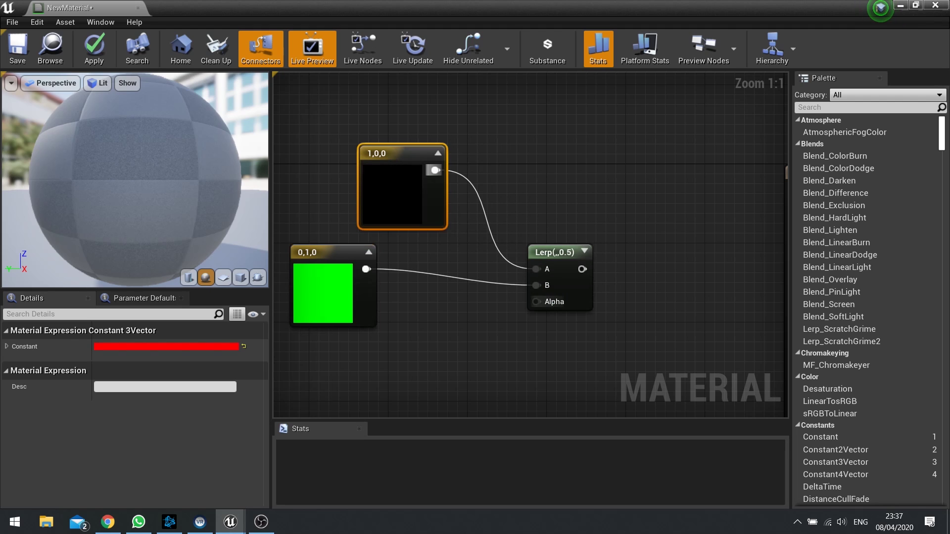
right_drag(585, 272, 504, 287)
drag(502, 283, 716, 203)
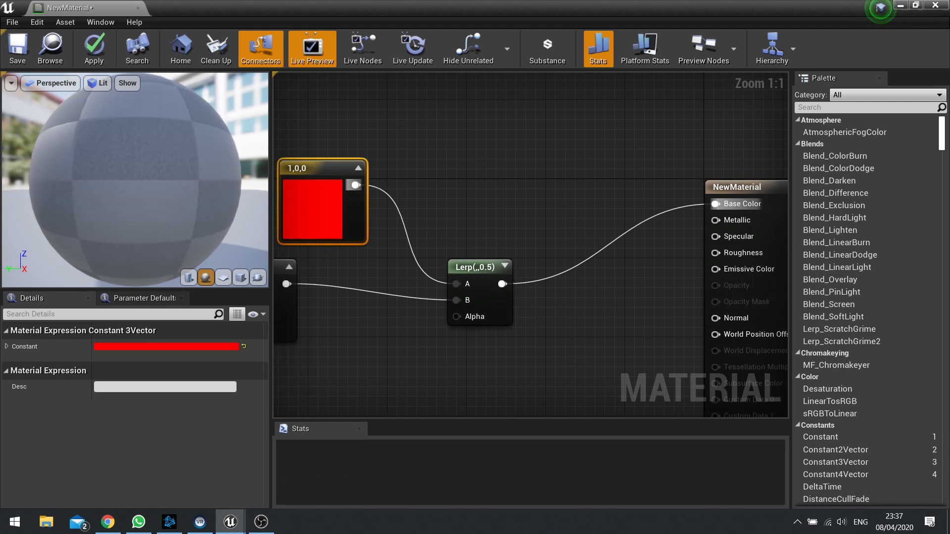
right_drag(443, 343, 572, 301)
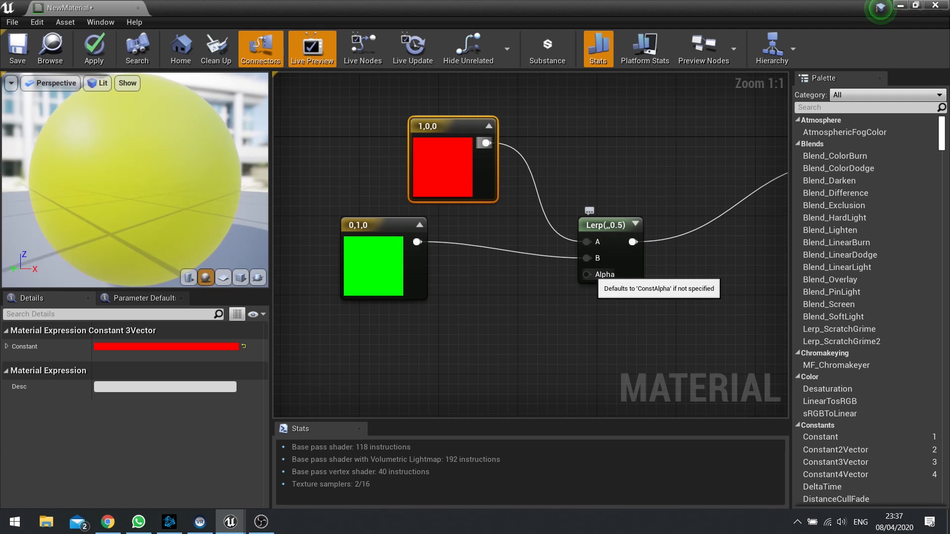
click(609, 265)
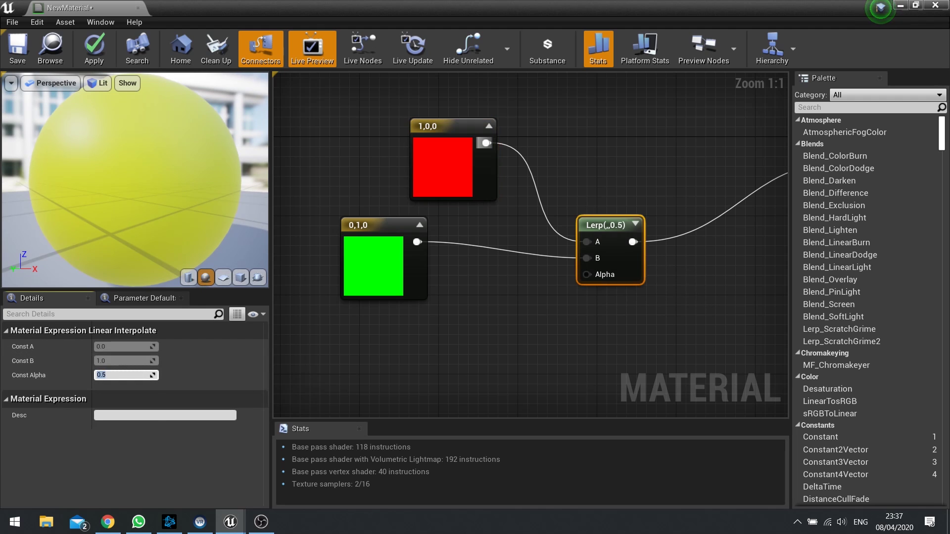
click(510, 291)
key(1)
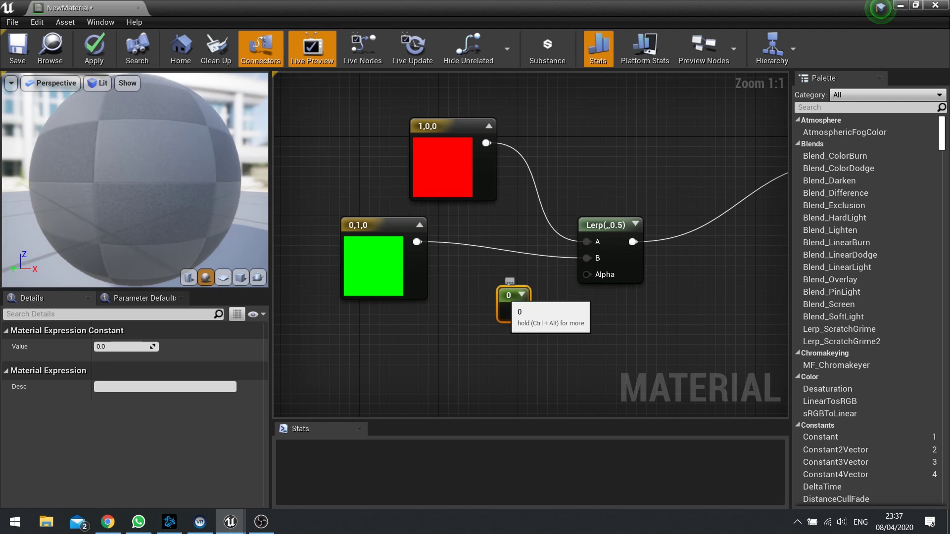
key(Delete)
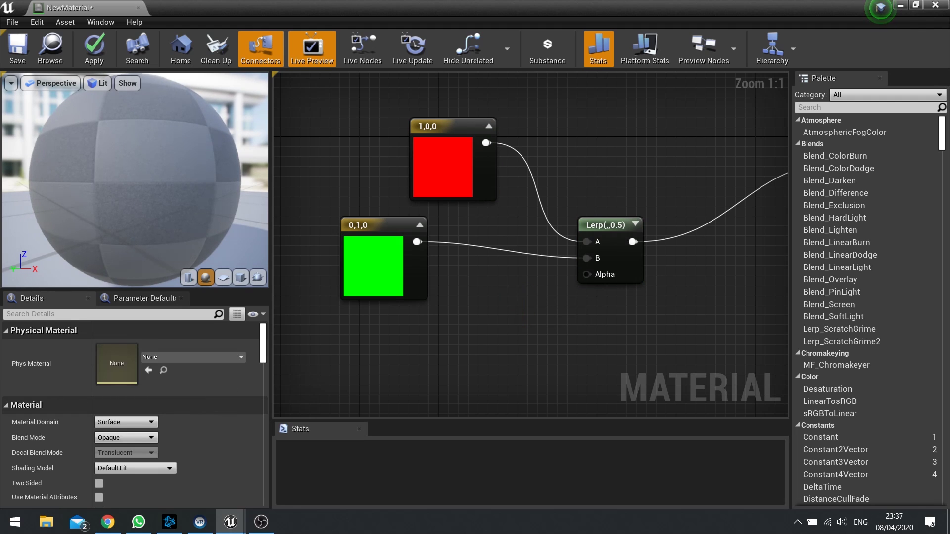
Step: Add a LinearGradient node and feed its U gradient into the Lerp Alpha
right_click(454, 79)
text(g)
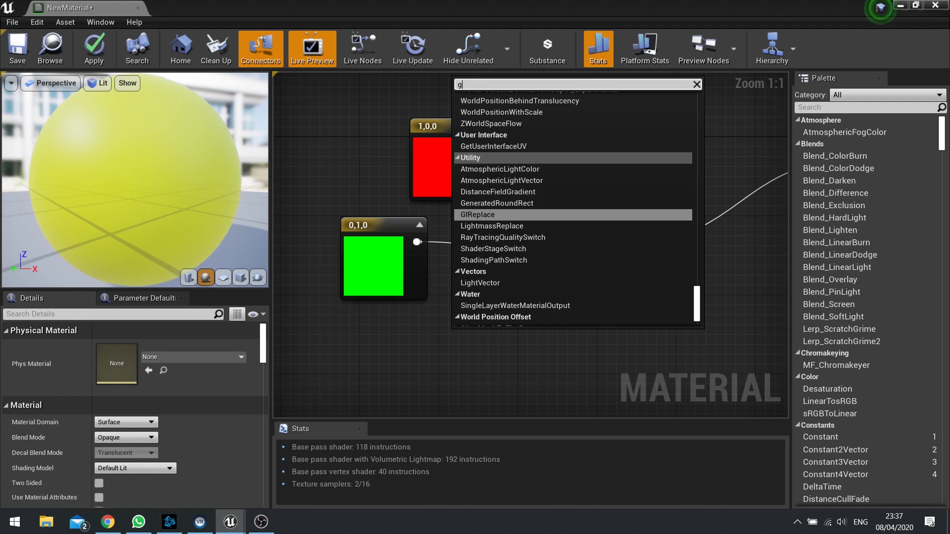
text(radi)
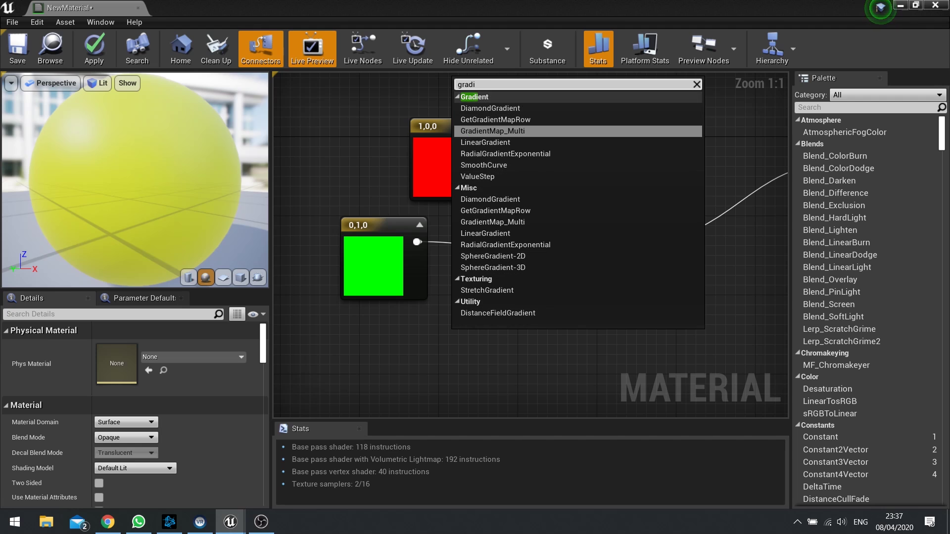
click(486, 142)
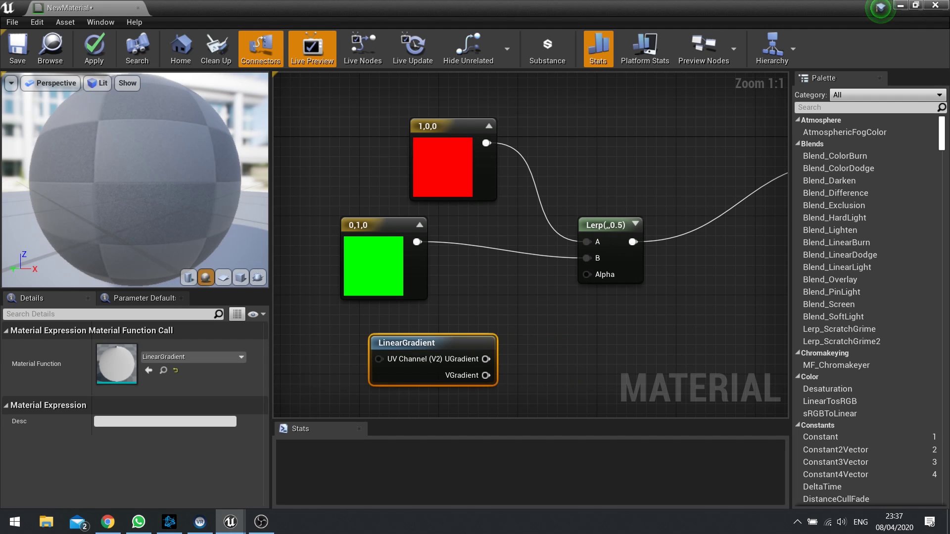
drag(486, 359, 587, 274)
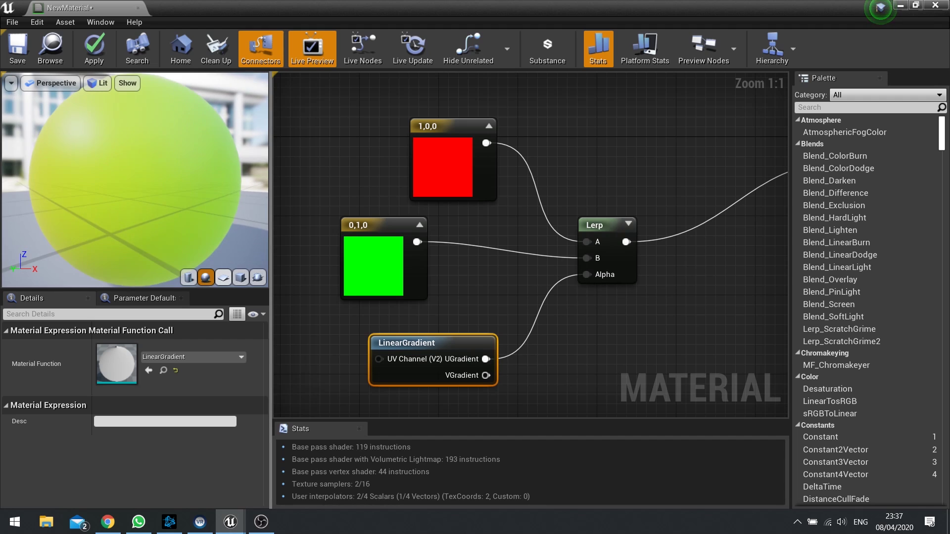
Step: Preview the material on a flat plane, then delete the LinearGradient node
click(223, 277)
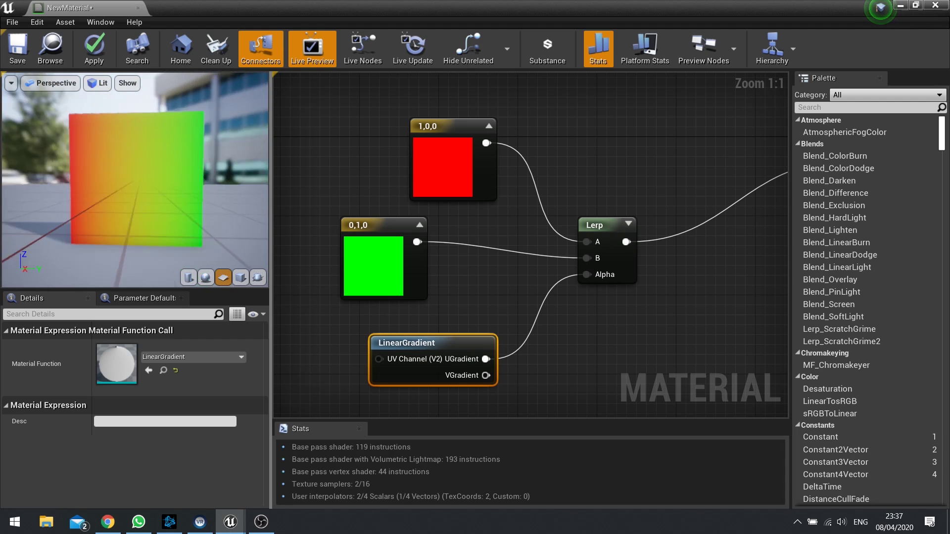
drag(134, 179, 138, 179)
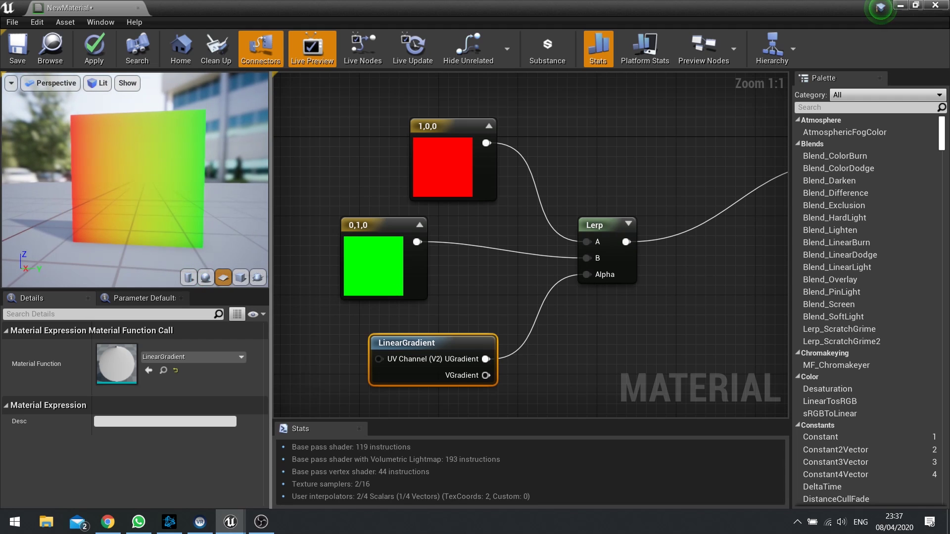
drag(139, 179, 141, 178)
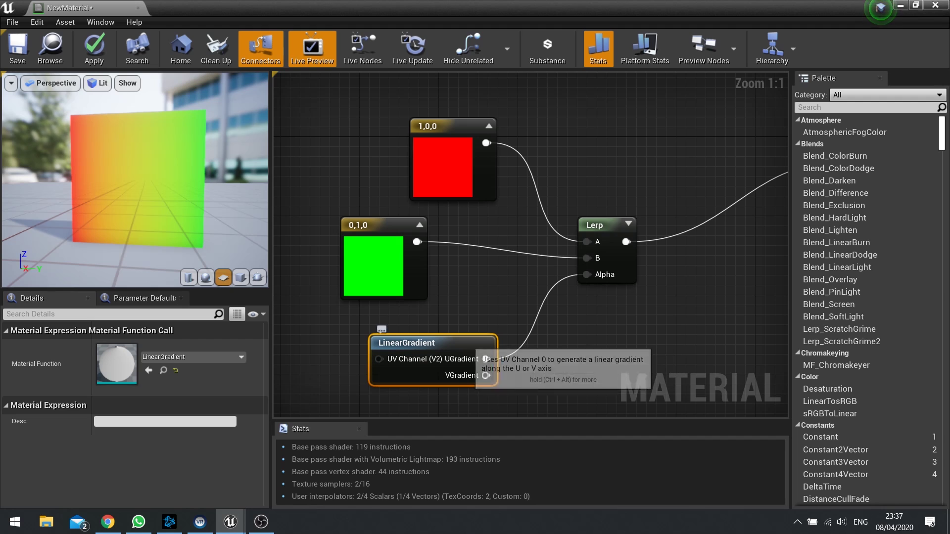
key(Delete)
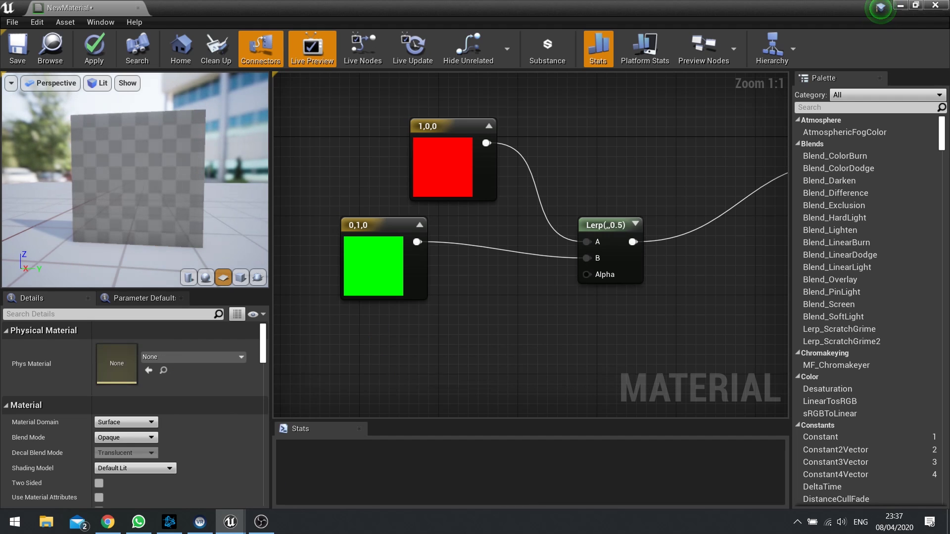
Step: Add a T_Perlin_Noise_M Texture Sample and connect its RGB to the Lerp Alpha
click(435, 334)
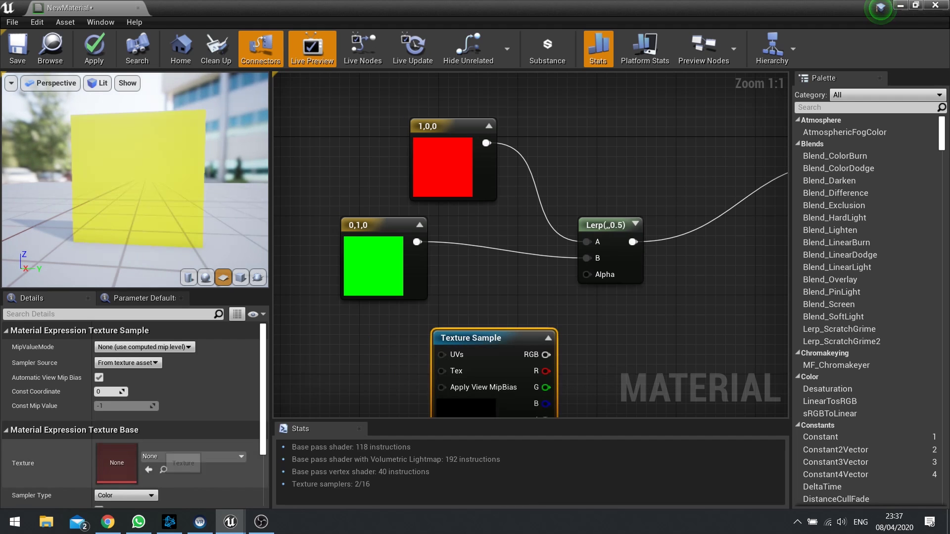
click(193, 457)
text(se)
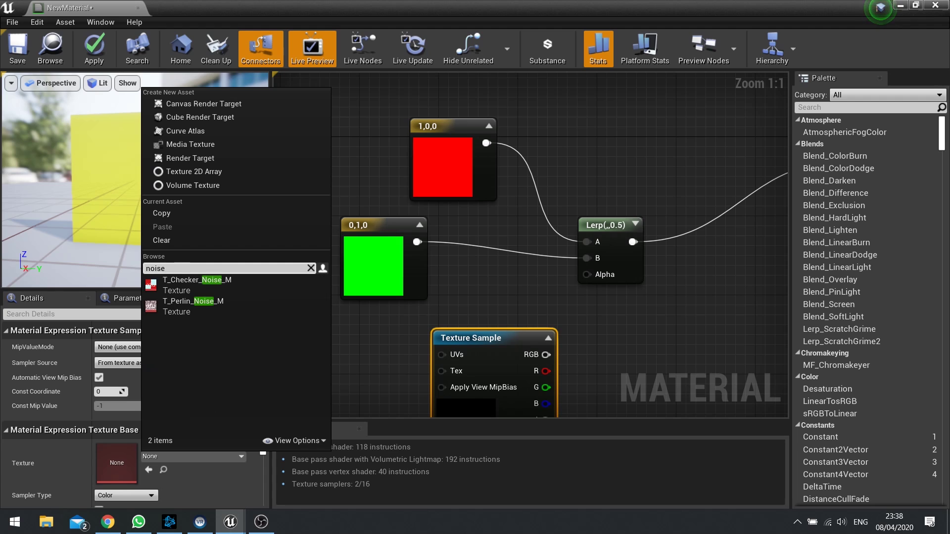
click(193, 302)
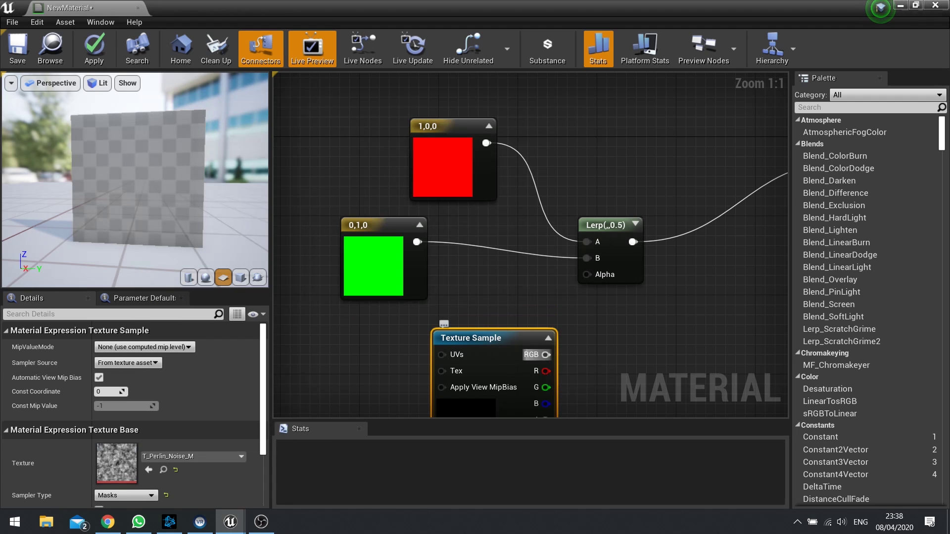
drag(546, 355, 588, 276)
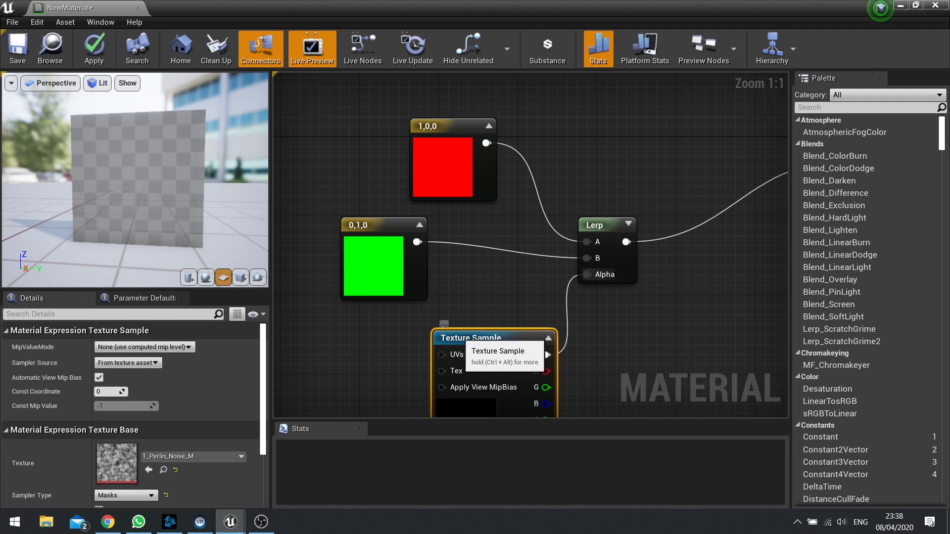
Step: Reposition the Texture Sample node up and to the left of the Lerp
drag(444, 338, 371, 324)
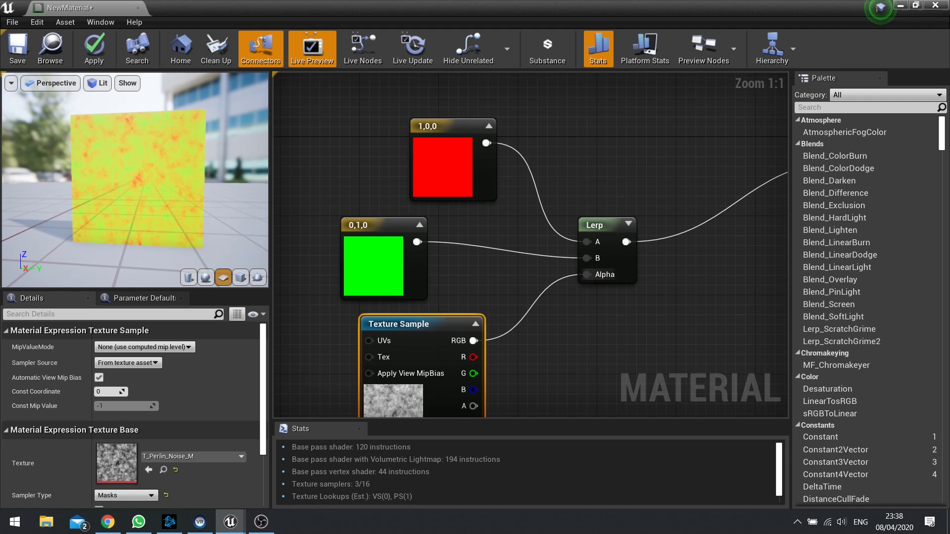
right_drag(543, 363, 532, 307)
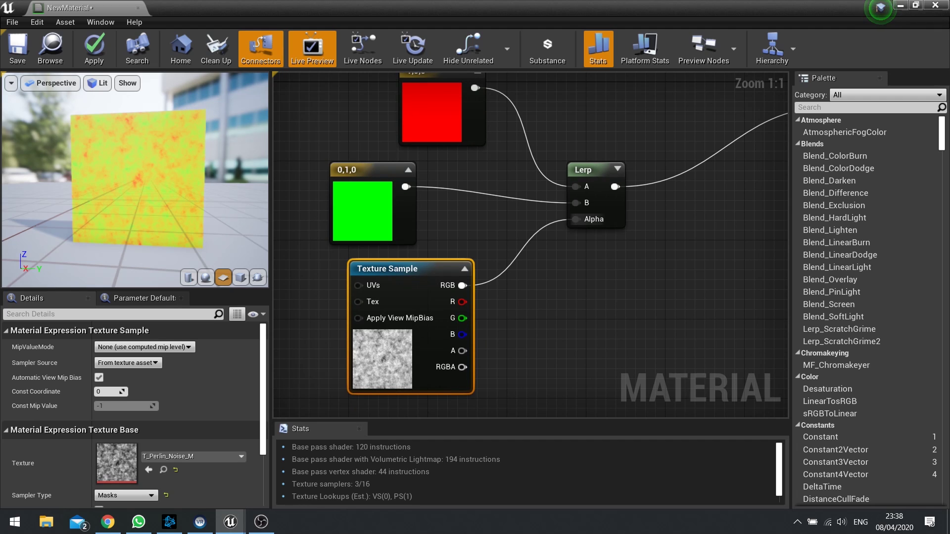
drag(430, 268, 375, 269)
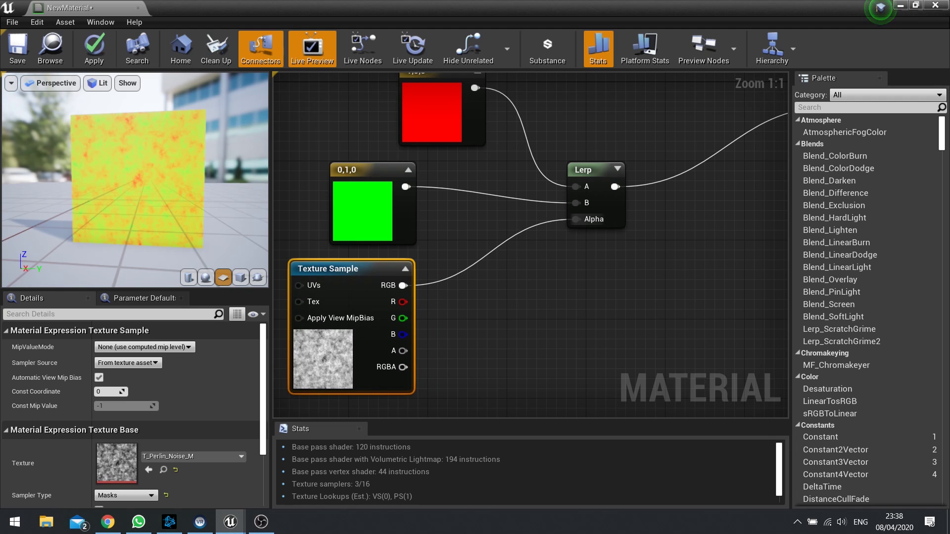
right_drag(586, 219, 512, 271)
click(520, 223)
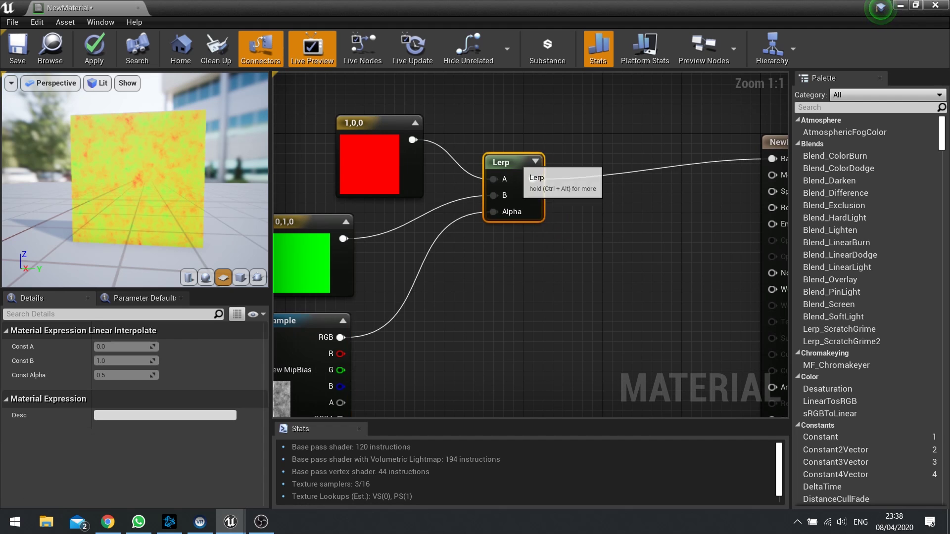
mouse_move(323, 157)
right_down()
mouse_move(397, 169)
mouse_move(375, 143)
right_up()
click(393, 168)
scroll(512, 278, down, 1)
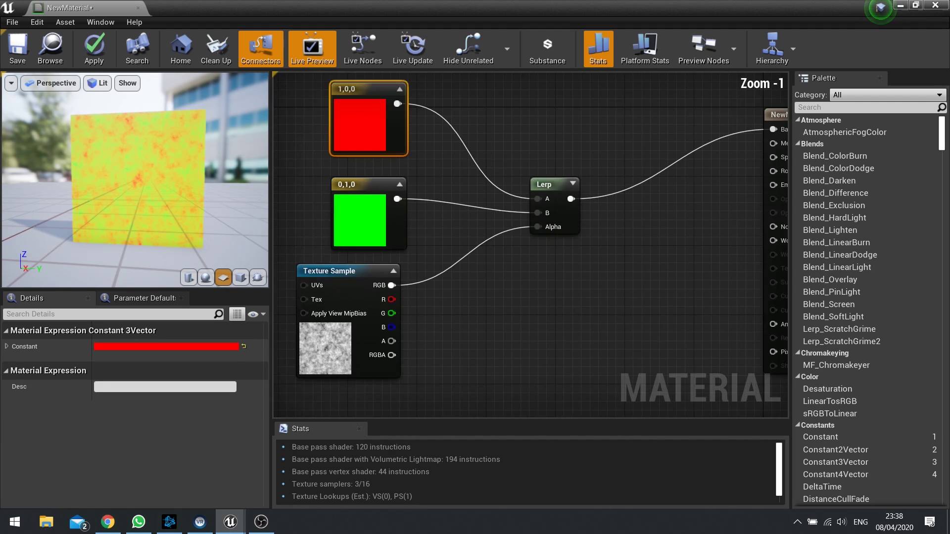
scroll(513, 279, down, 4)
scroll(561, 327, up, 3)
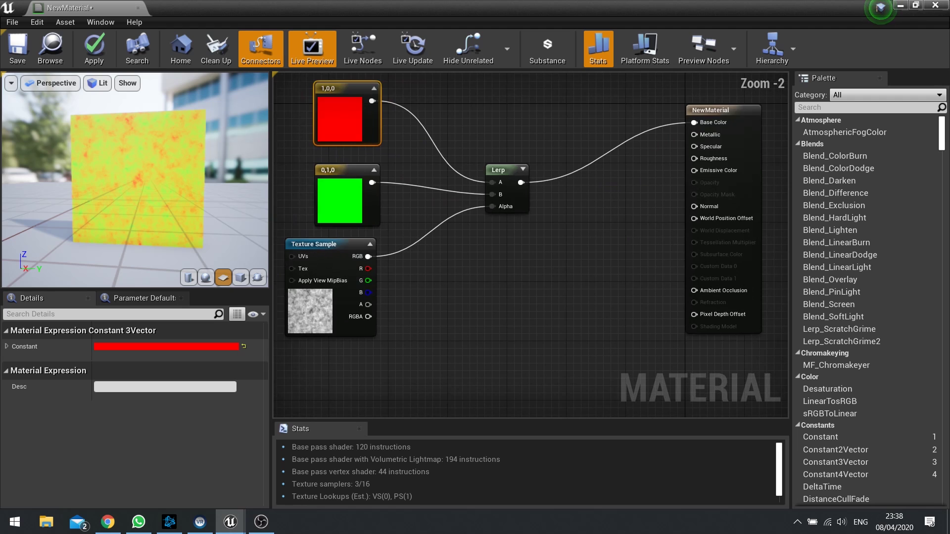
right_click(519, 260)
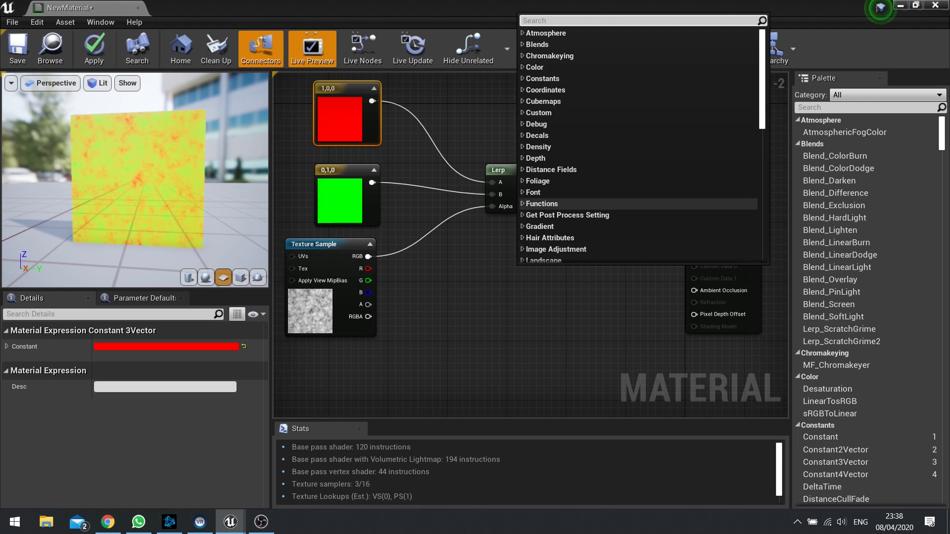
click(498, 357)
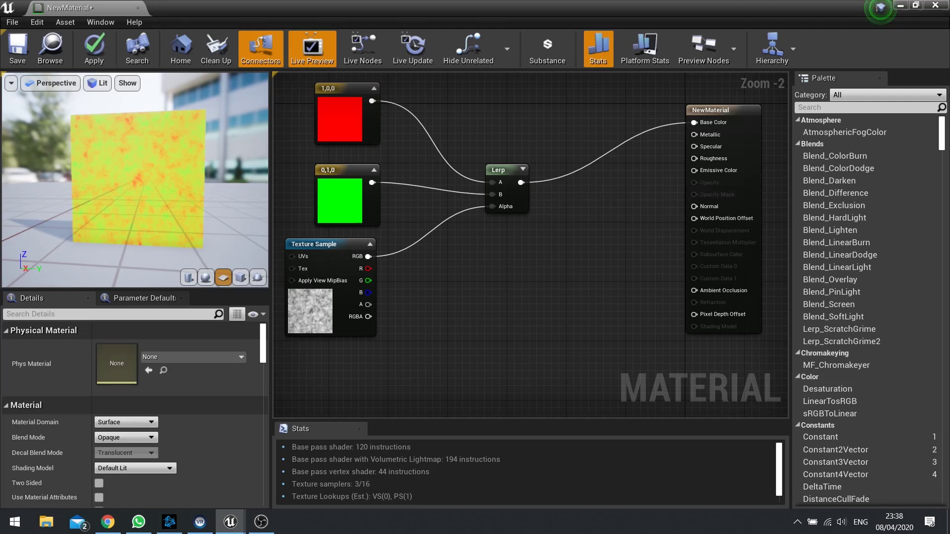
scroll(494, 238, up, 2)
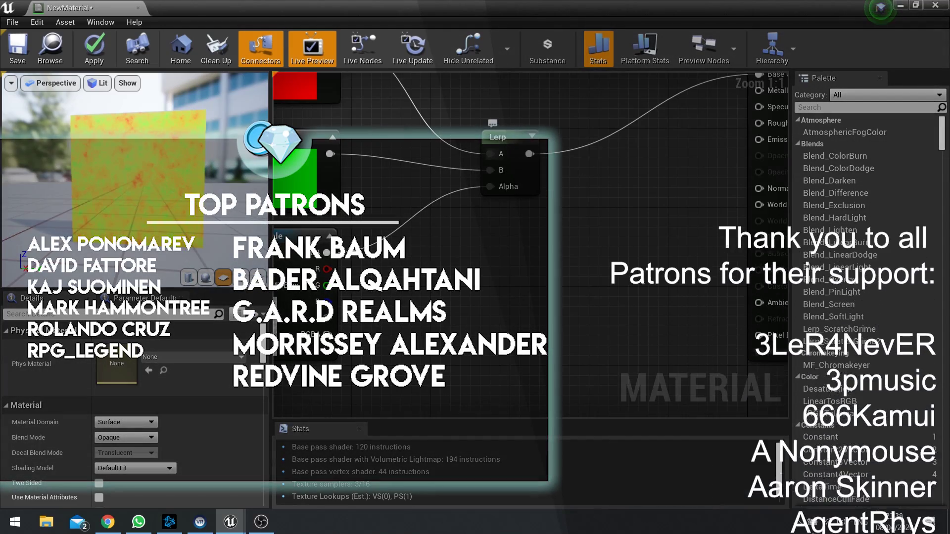